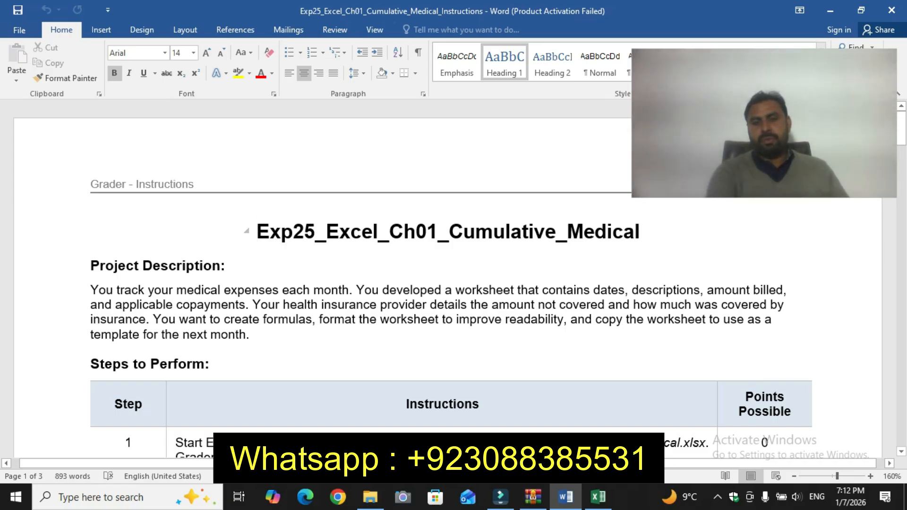
# Highlight the document title Exp25_Excel_Ch01_Cumulative_Medical in yellow.
pyautogui.moveTo(505, 231); pyautogui.dragTo(475, 231)
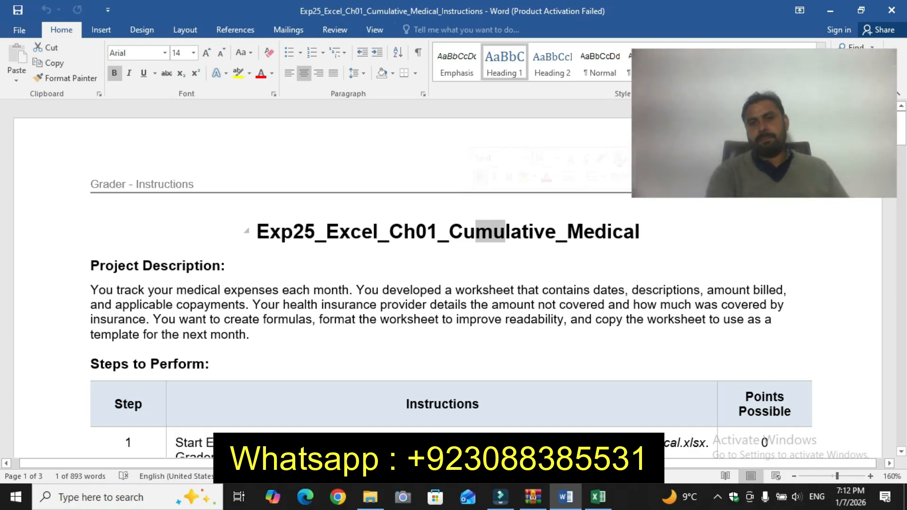
pyautogui.click(315, 232)
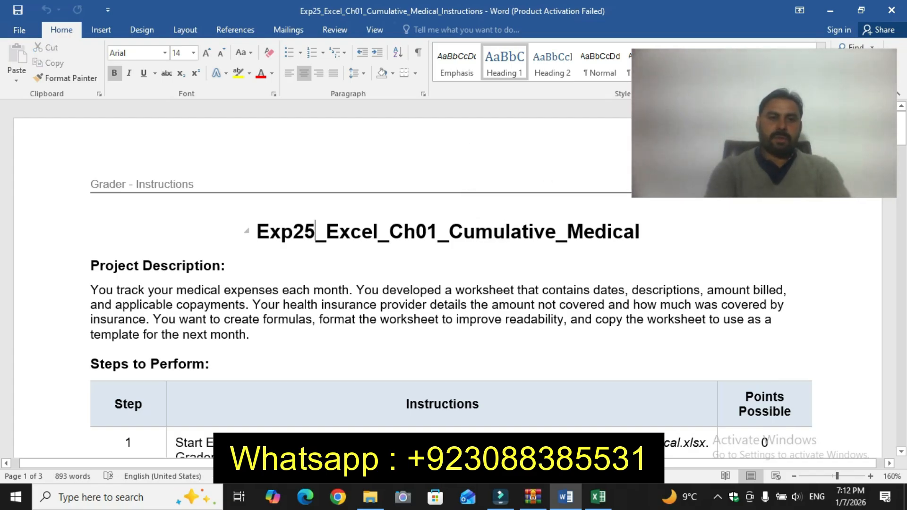
pyautogui.press('Home')
pyautogui.hotkey('shift', 'End')
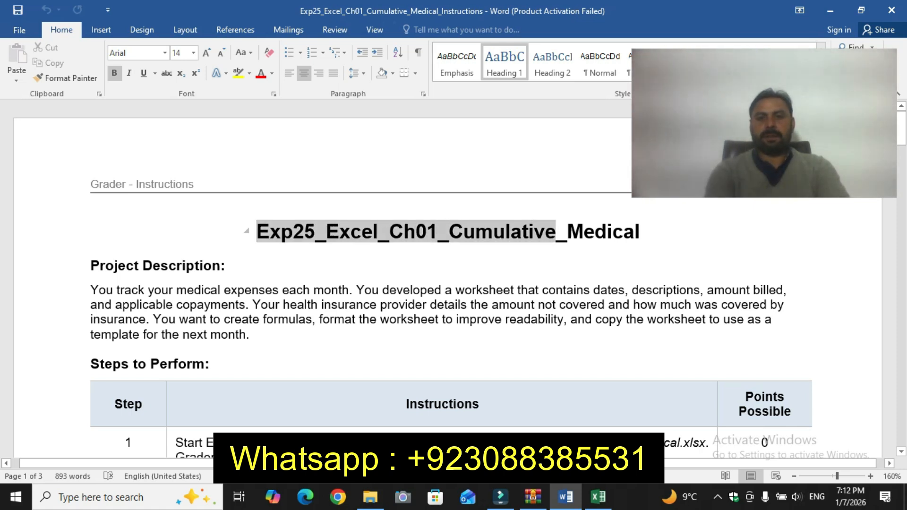
pyautogui.hotkey('shift', 'Right')
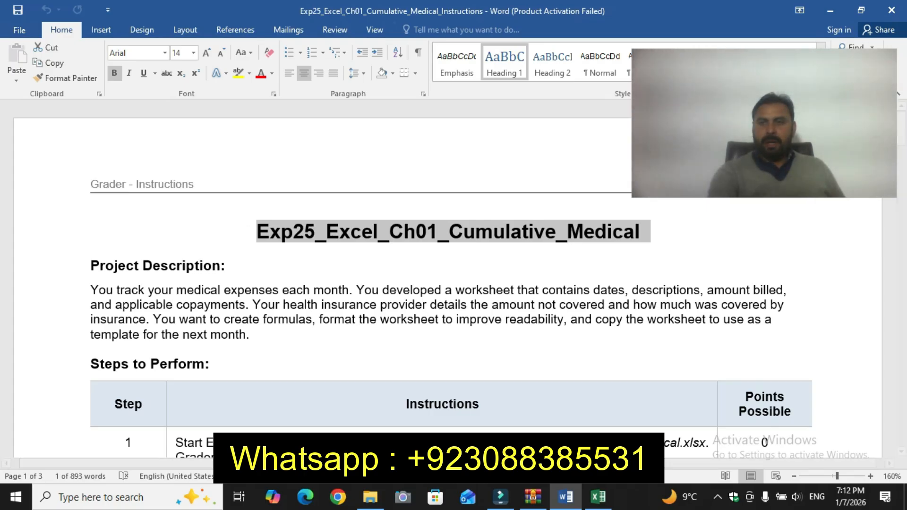
pyautogui.moveTo(901, 128)
pyautogui.mouseDown()
pyautogui.moveTo(901, 143)
pyautogui.moveTo(901, 129)
pyautogui.mouseUp()
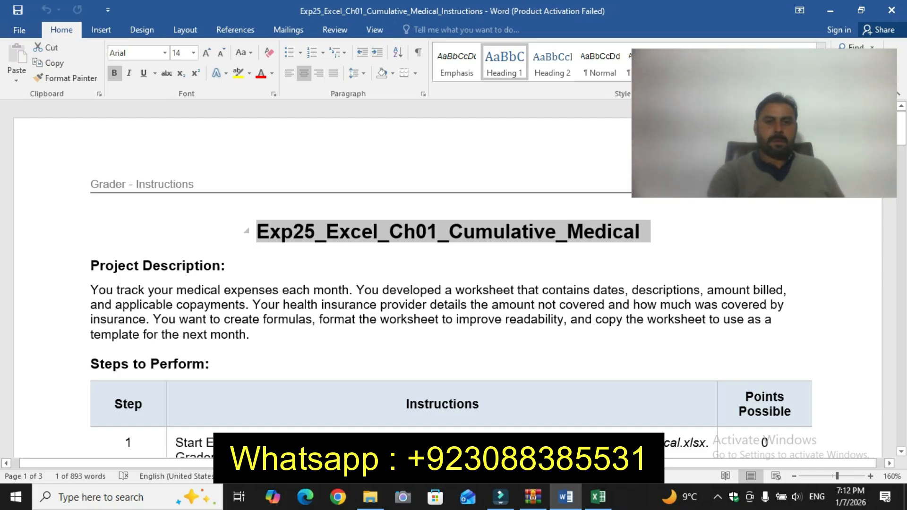
pyautogui.rightClick(324, 231)
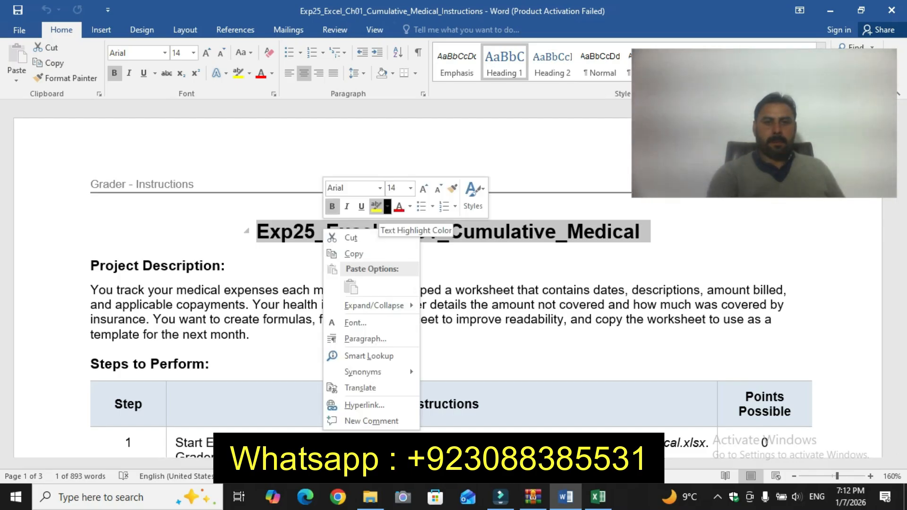
pyautogui.click(376, 206)
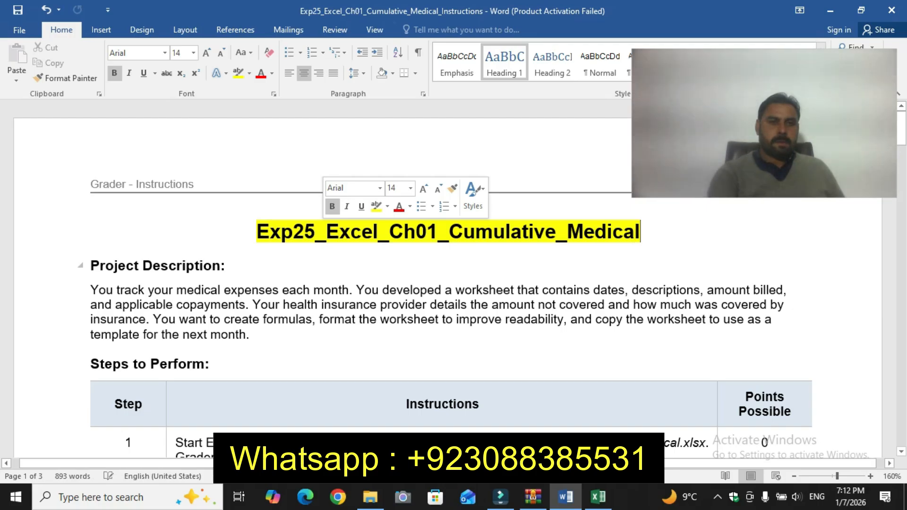
# Highlight the Project Description heading and its paragraph in yellow.
pyautogui.moveTo(90, 265); pyautogui.dragTo(94, 348)
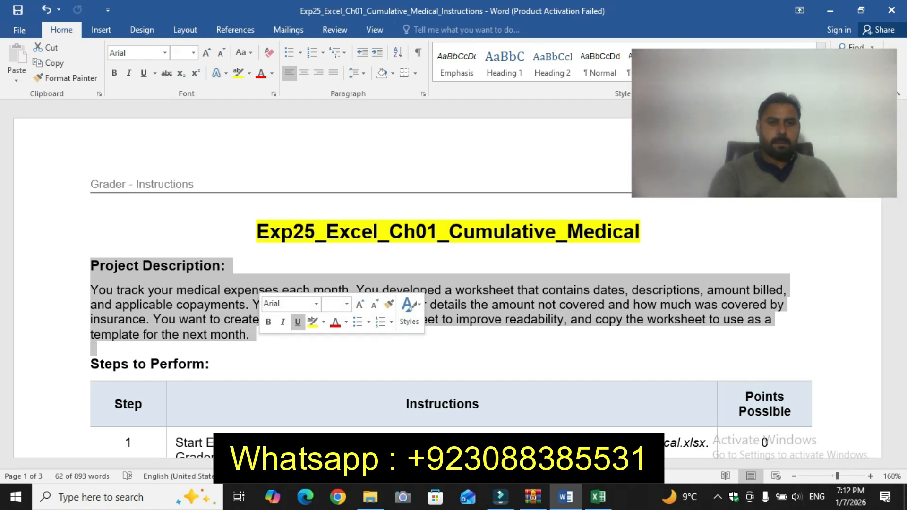
pyautogui.click(312, 321)
pyautogui.click(250, 335)
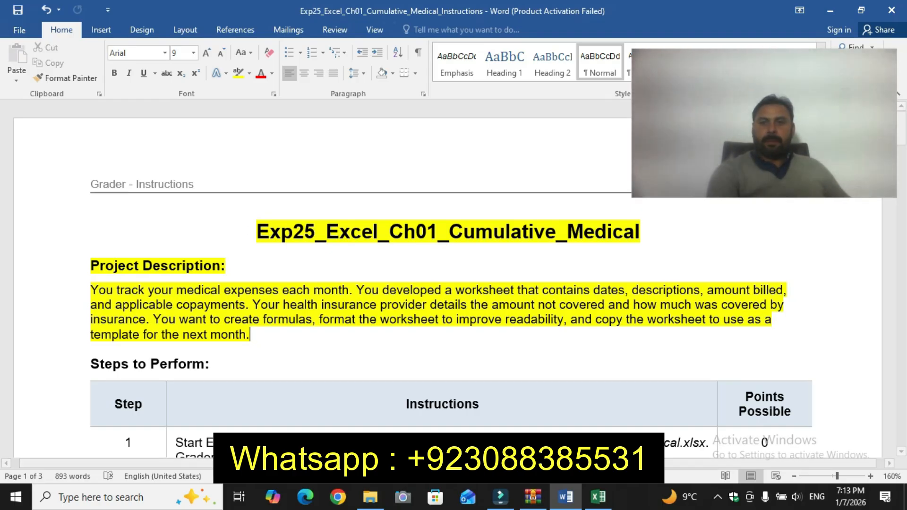
# Highlight the step 1 instruction text in the table in yellow and set its font size to 12.
pyautogui.scroll(-5, 448, 278)
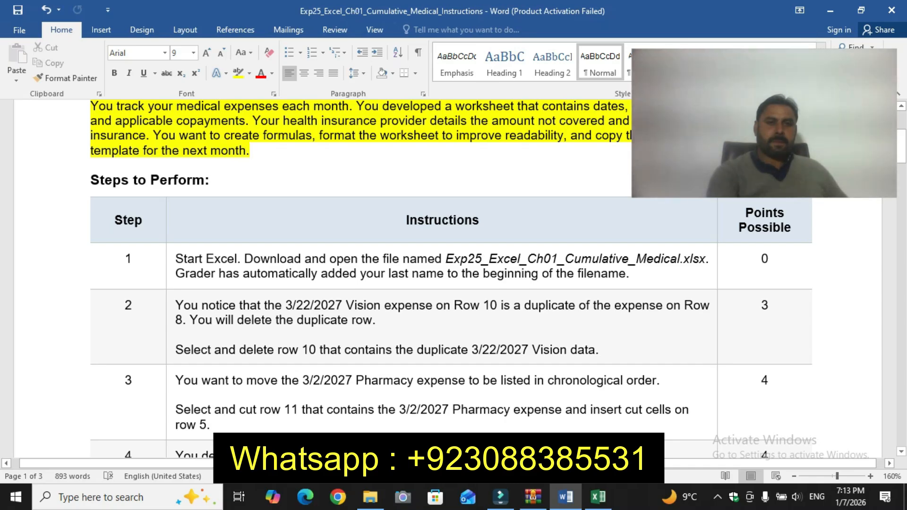
pyautogui.click(171, 266)
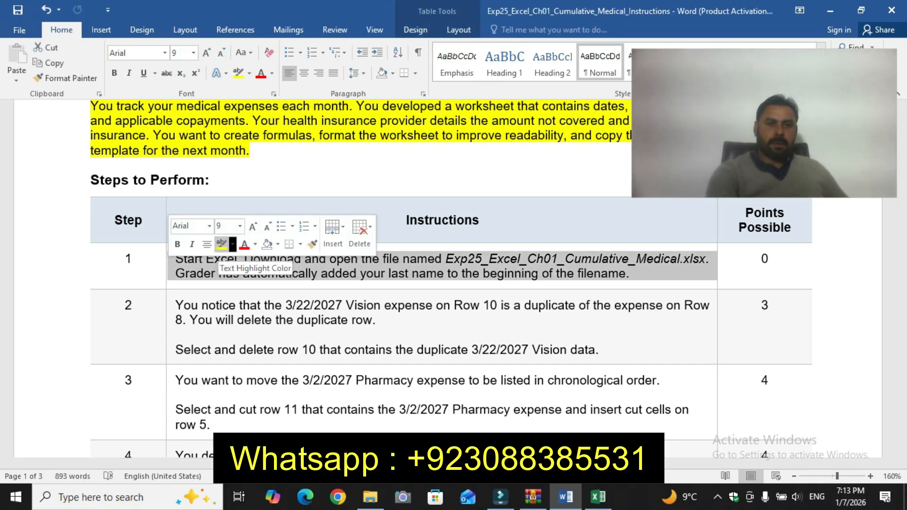
pyautogui.click(221, 244)
pyautogui.click(197, 273)
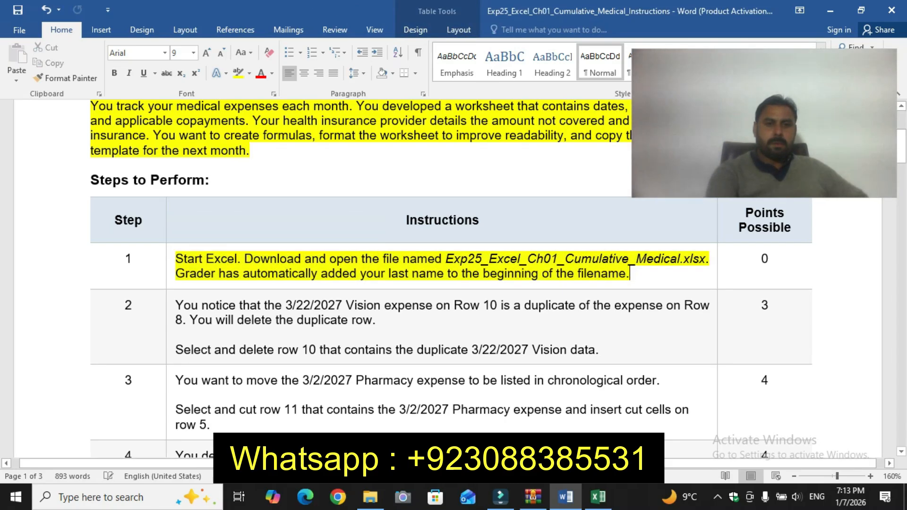
pyautogui.moveTo(175, 258); pyautogui.dragTo(425, 273)
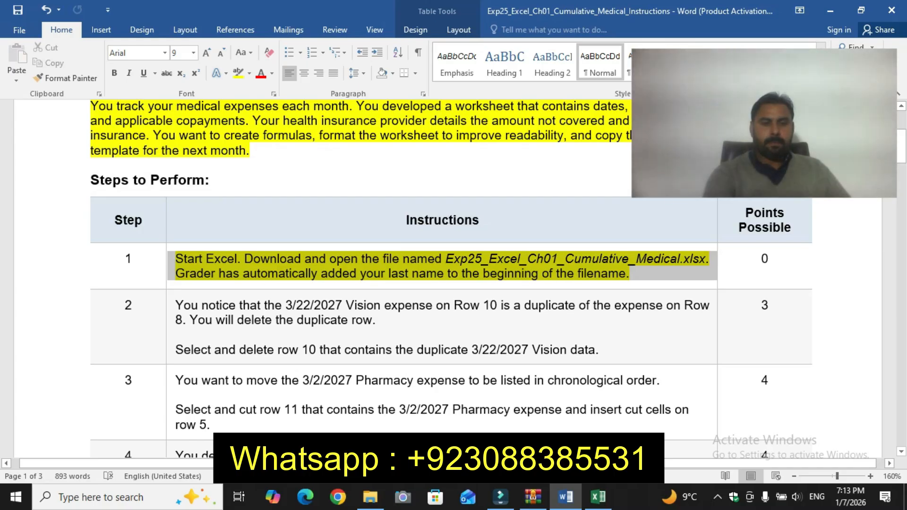
pyautogui.moveTo(239, 246)
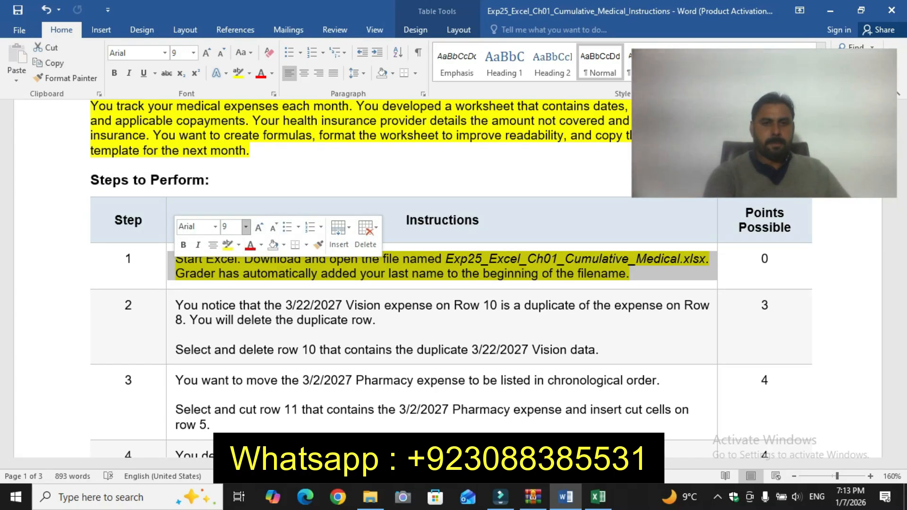
pyautogui.click(245, 226)
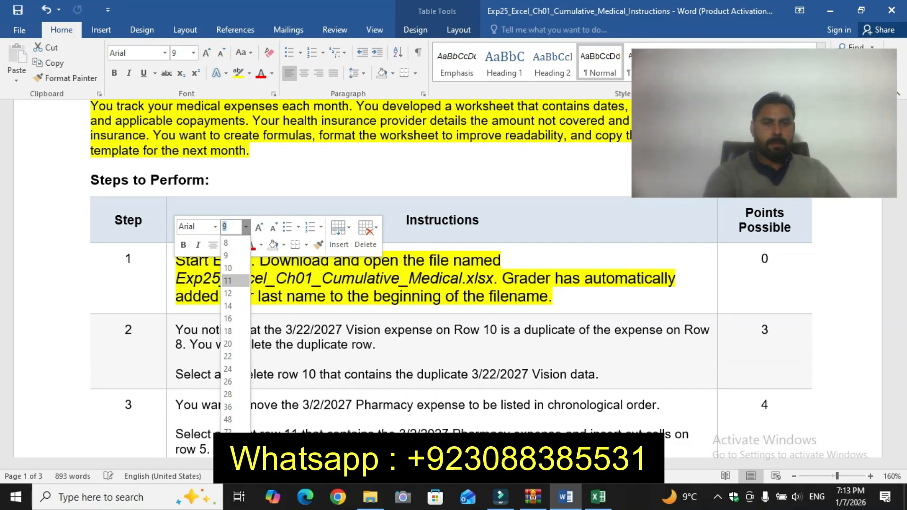
pyautogui.click(229, 293)
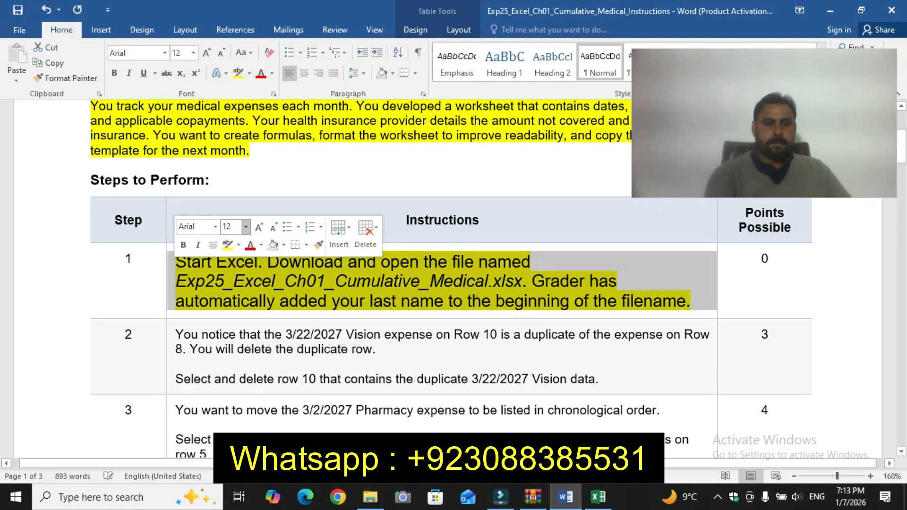
pyautogui.click(132, 258)
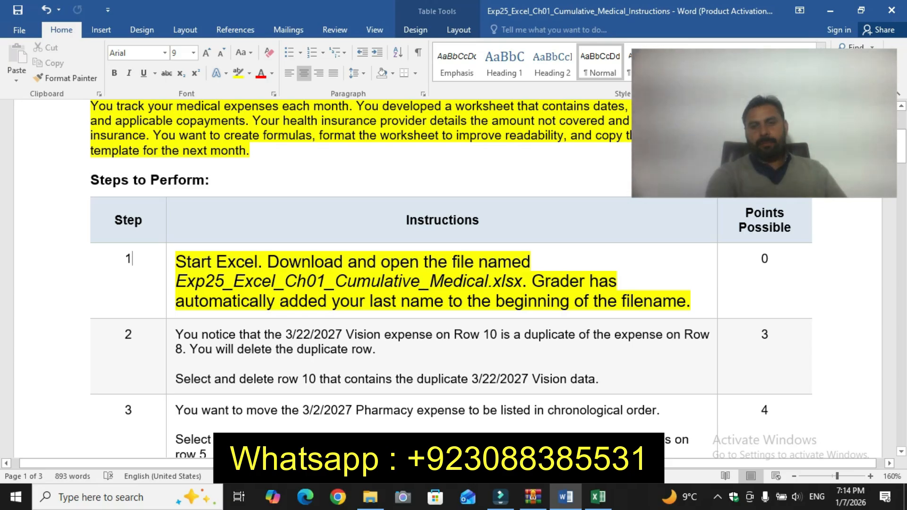
# Check the open workbook in Excel, return to Word, and give the step 2 instruction text yellow highlighting and font size 12.
pyautogui.click(598, 496)
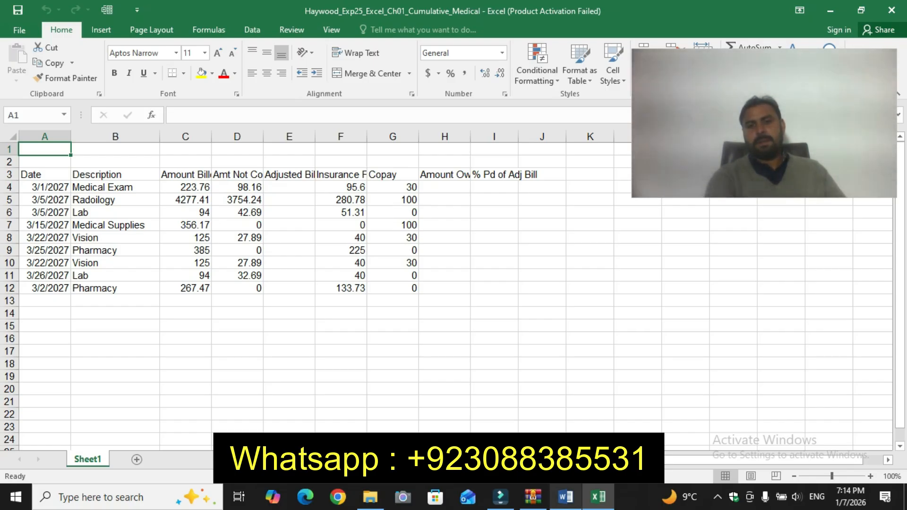
pyautogui.hotkey('alt', 'Tab')
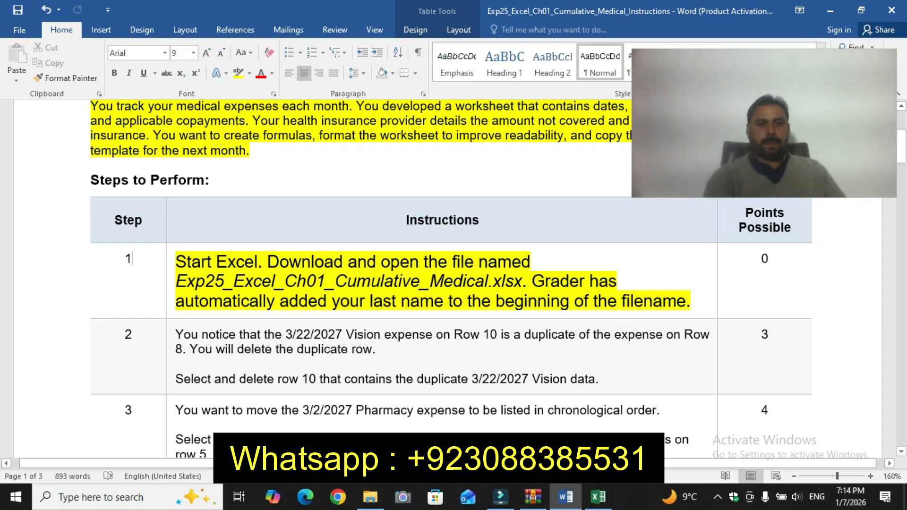
pyautogui.click(170, 354)
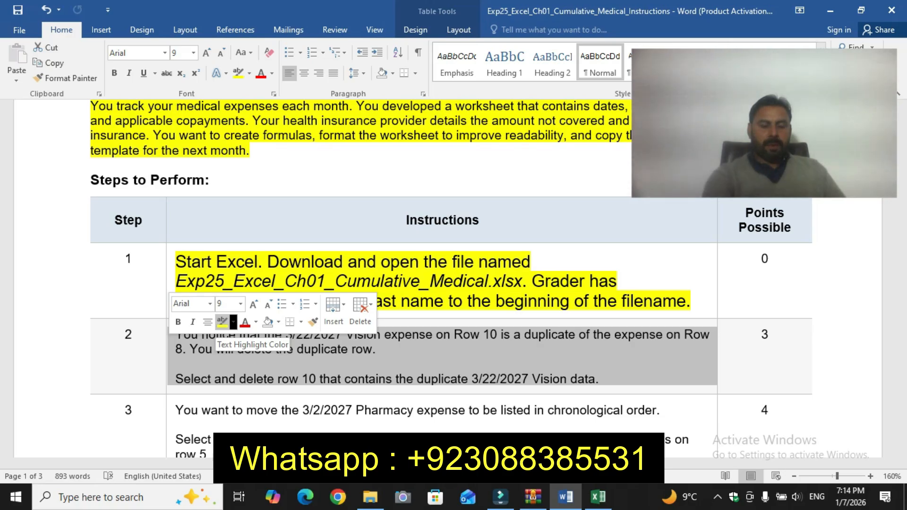
pyautogui.click(222, 323)
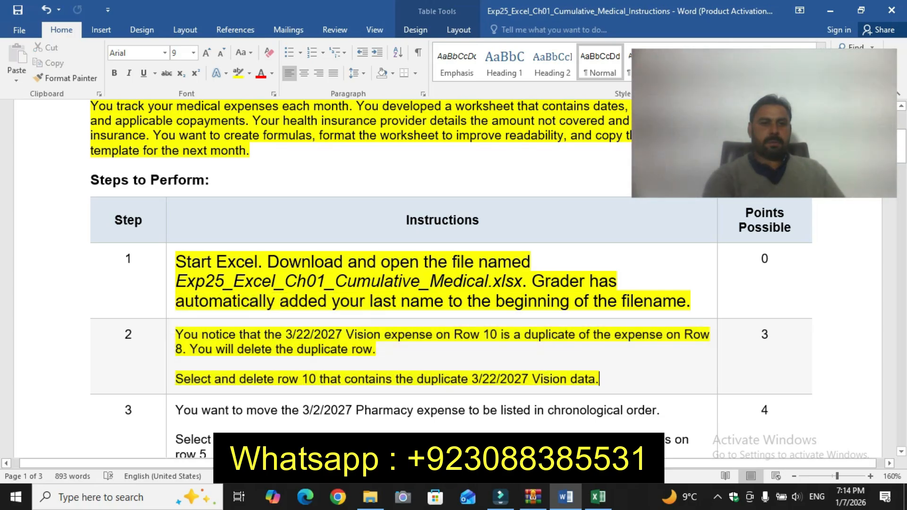
pyautogui.click(132, 334)
pyautogui.moveTo(176, 334); pyautogui.dragTo(597, 380)
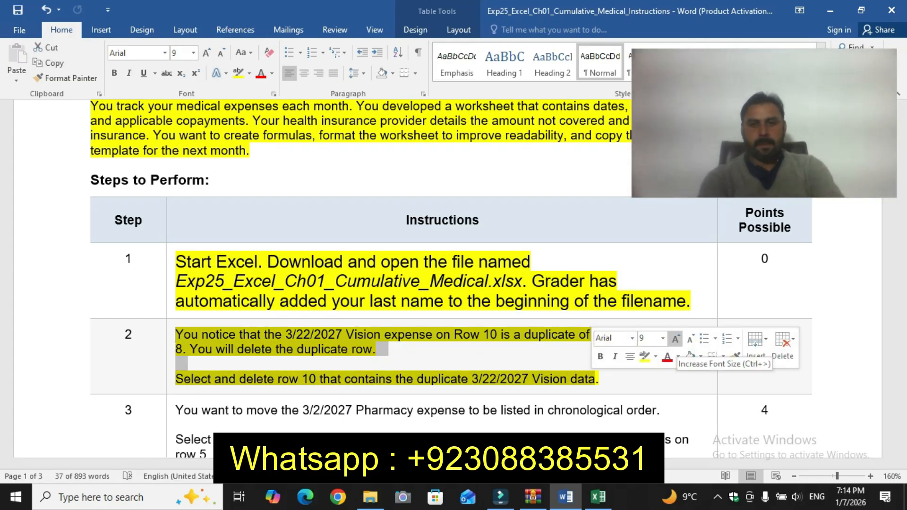
pyautogui.click(662, 338)
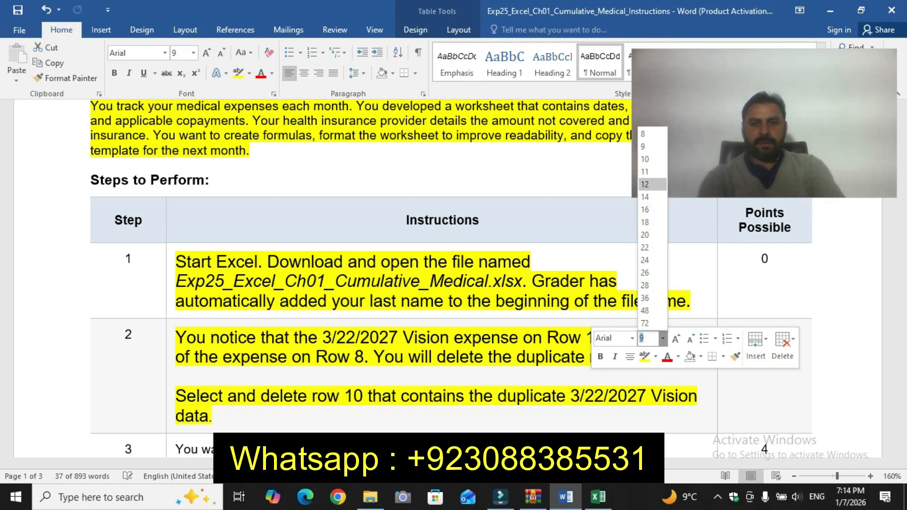
pyautogui.click(645, 184)
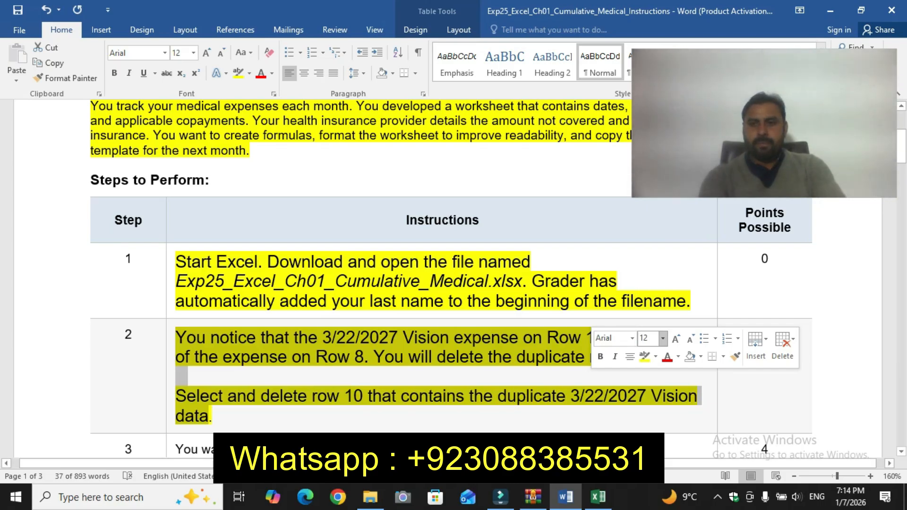
# Switch to the medical expenses workbook in Excel and delete row 10 with the duplicate 3/22/2027 Vision expense.
pyautogui.moveTo(901, 135)
pyautogui.mouseDown()
pyautogui.moveTo(901, 155)
pyautogui.moveTo(901, 135)
pyautogui.mouseUp()
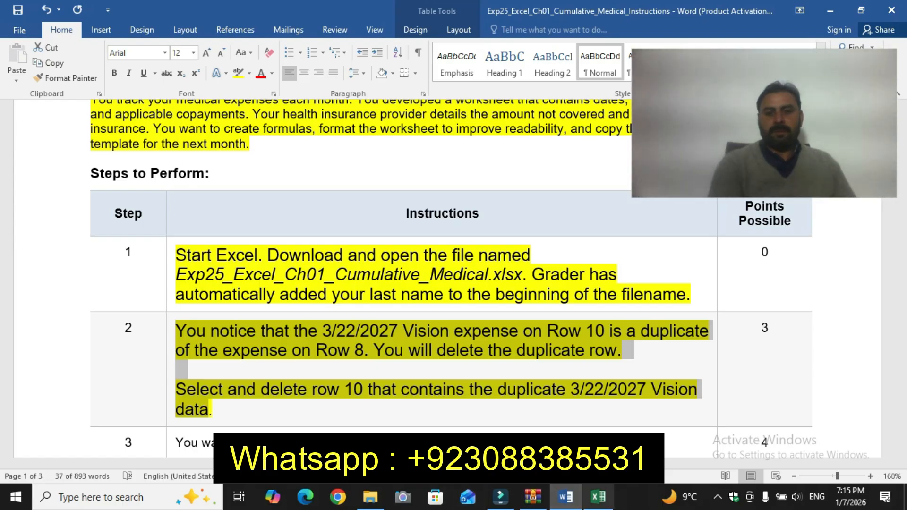
pyautogui.moveTo(598, 497)
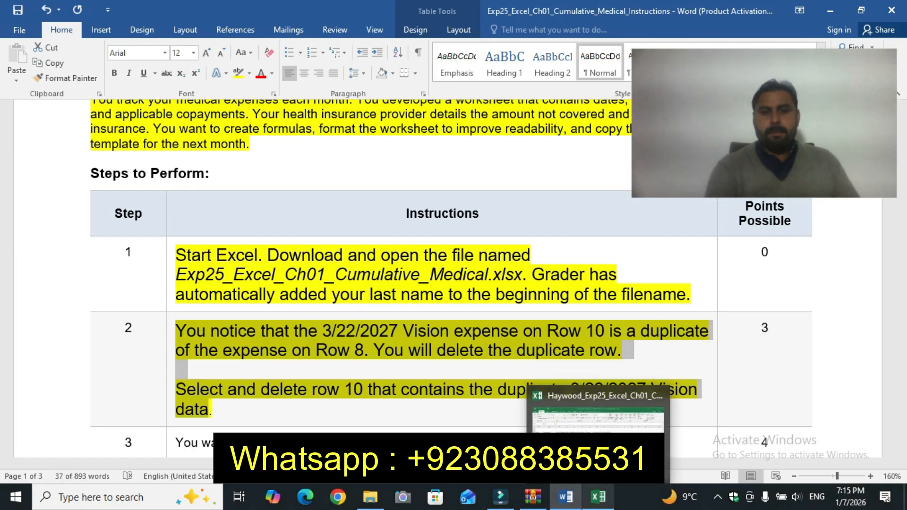
pyautogui.click(598, 415)
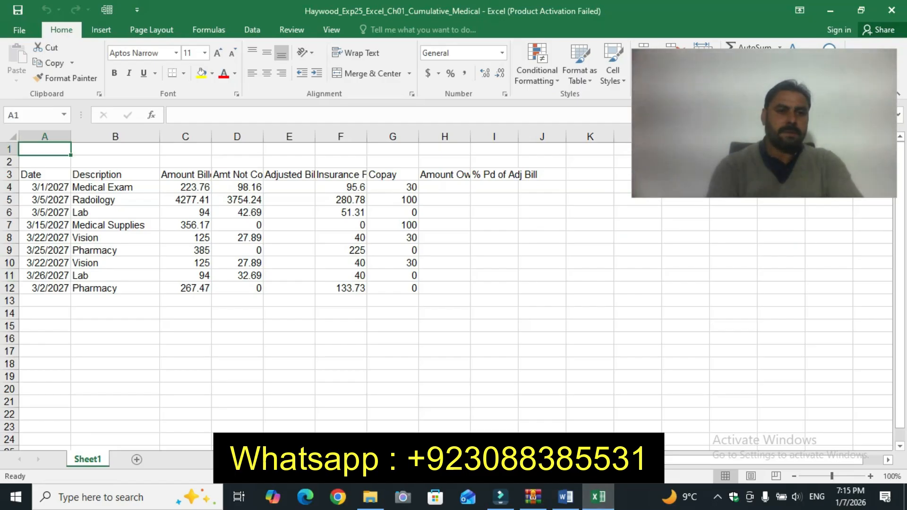
pyautogui.click(9, 263)
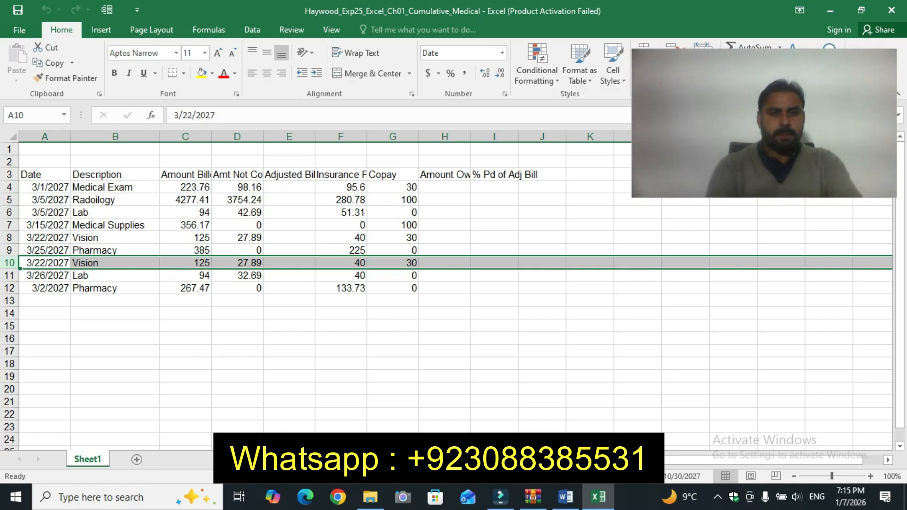
pyautogui.rightClick(94, 264)
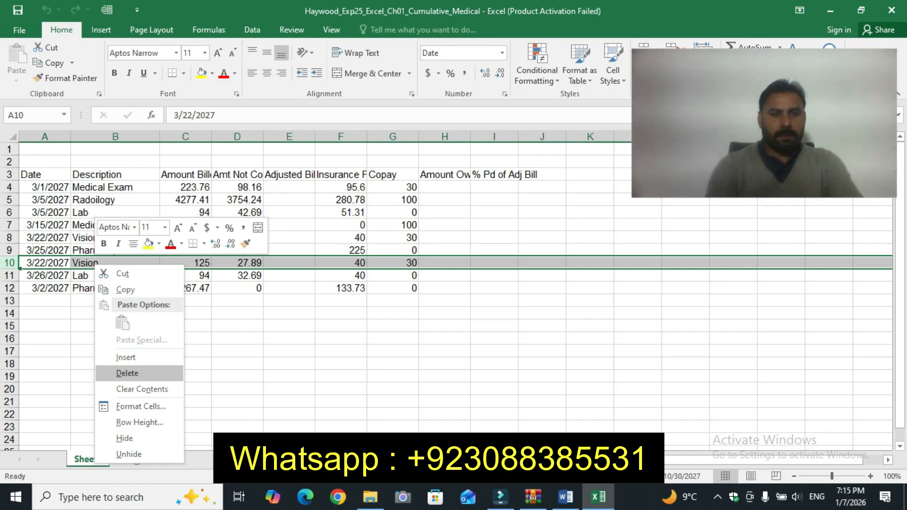
pyautogui.click(127, 373)
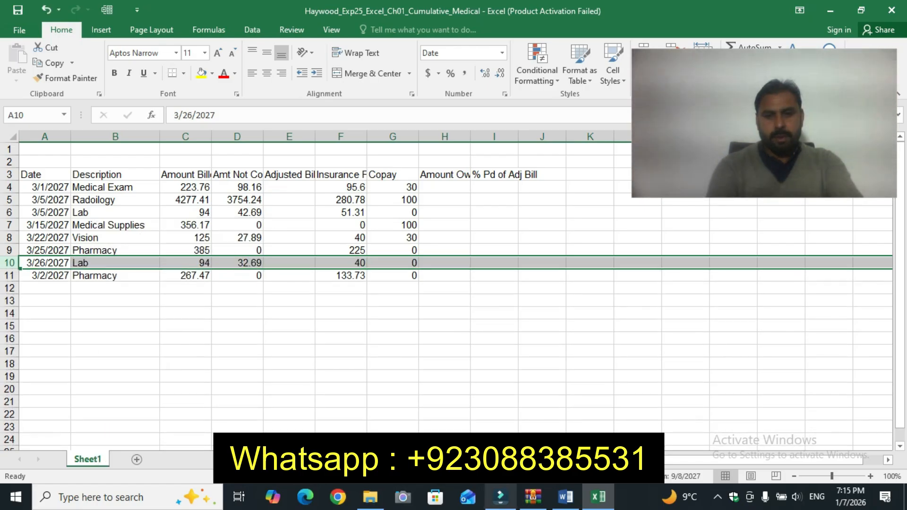
# Check the instructions in Word against the Excel workbook, then highlight the step 3 instruction text in Word in yellow.
pyautogui.click(566, 496)
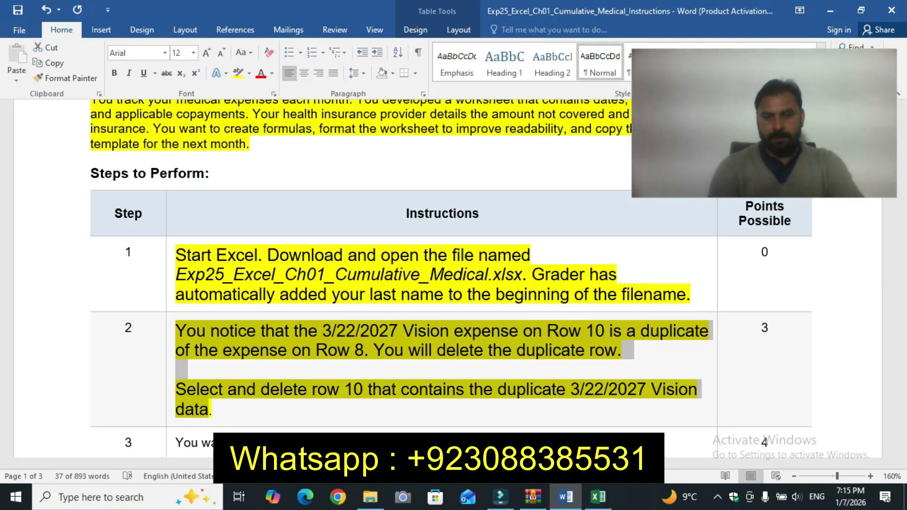
pyautogui.click(598, 496)
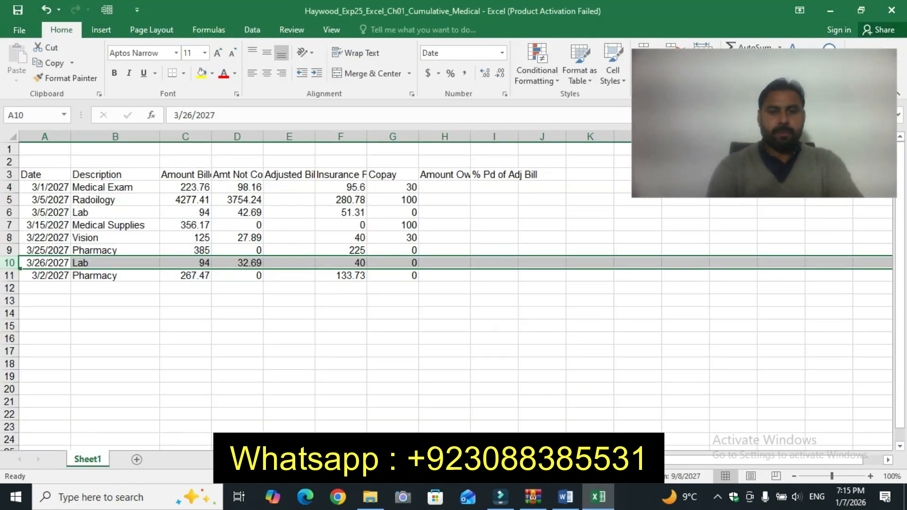
pyautogui.click(565, 497)
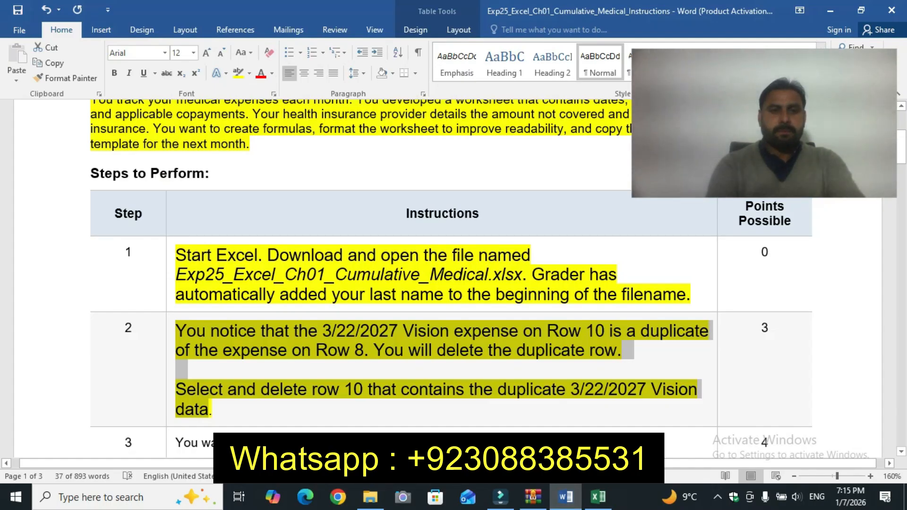
pyautogui.moveTo(901, 130); pyautogui.dragTo(901, 174)
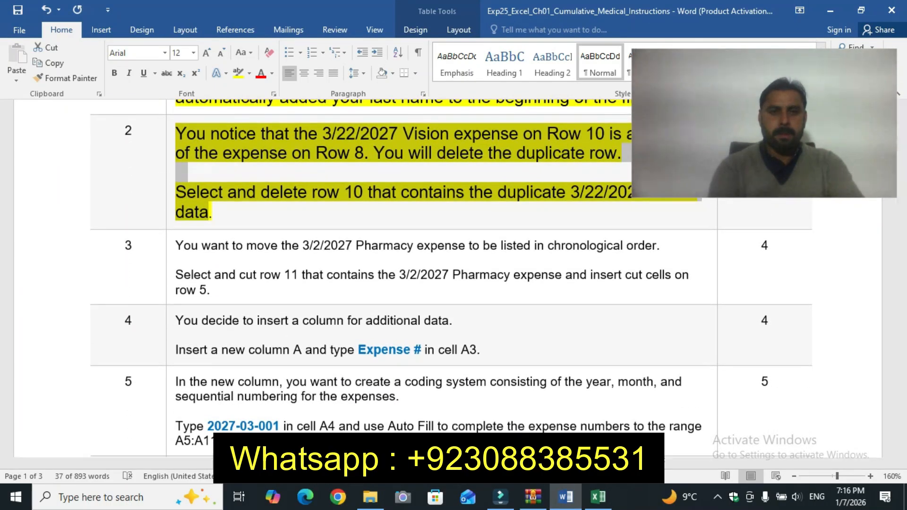
pyautogui.click(171, 264)
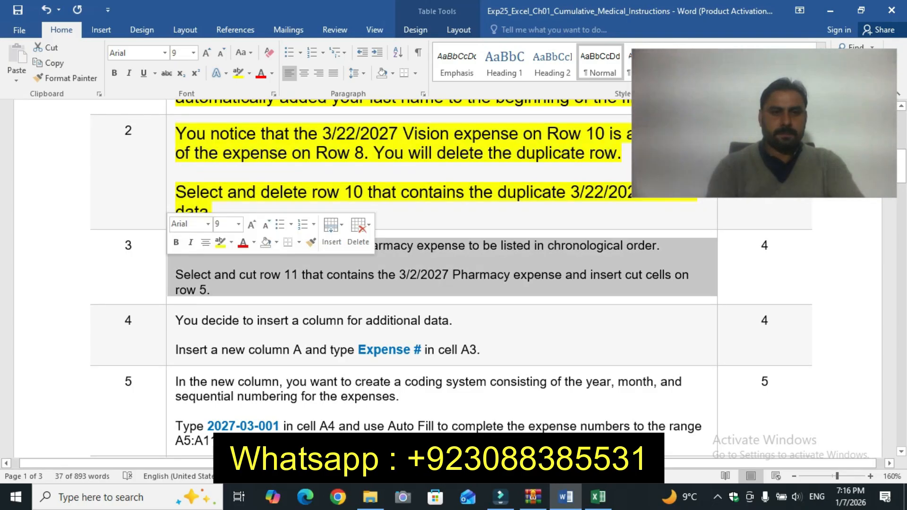
pyautogui.click(221, 242)
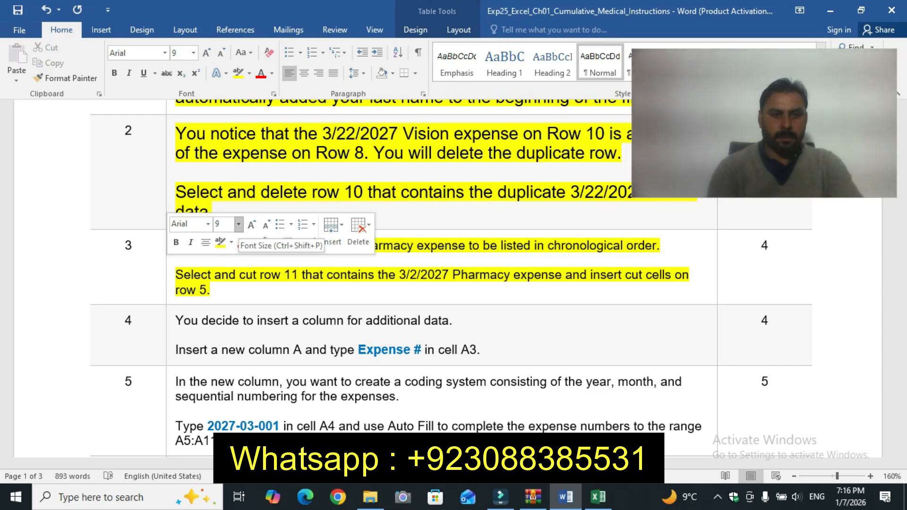
# Set the font size of the step 3 instruction text to 12.
pyautogui.click(239, 224)
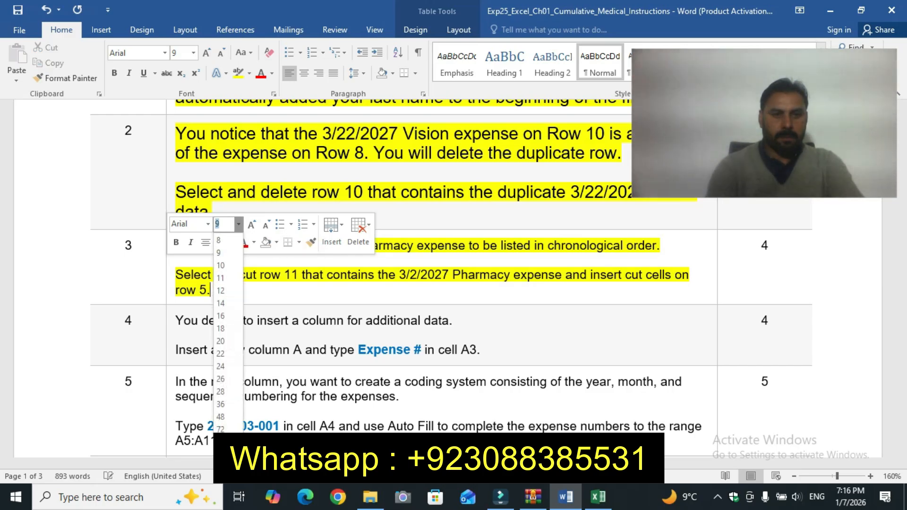
pyautogui.press('Escape')
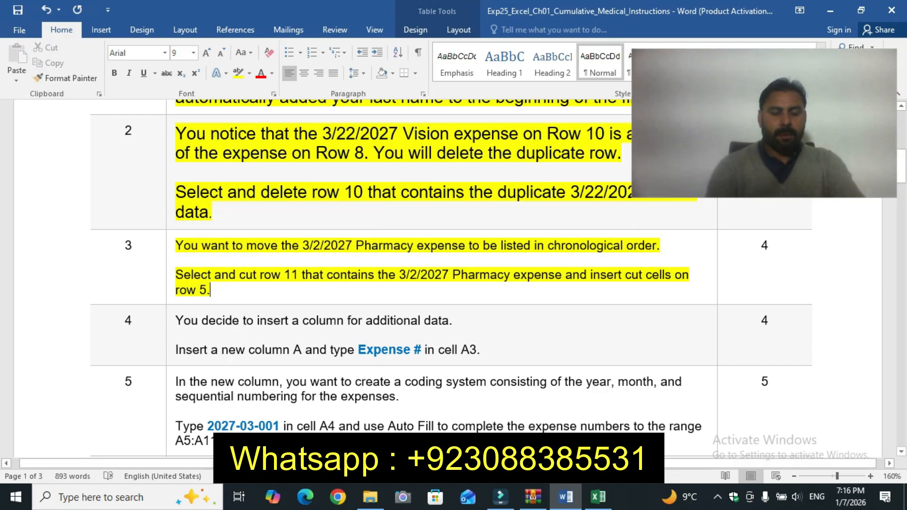
pyautogui.hotkey('ctrl', 'shift', 'Up')
pyautogui.hotkey('ctrl', 'shift', 'Up')
pyautogui.hotkey('ctrl', 'shift', 'Up')
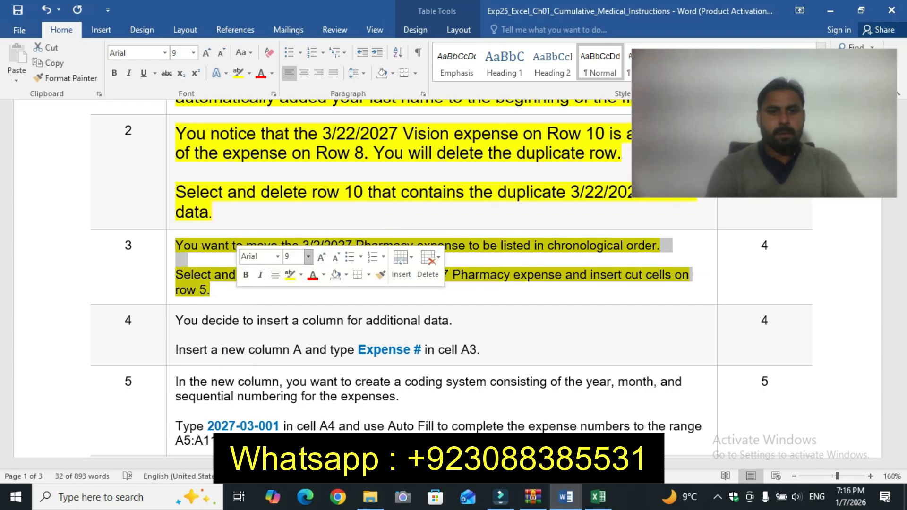
pyautogui.click(308, 257)
pyautogui.click(293, 304)
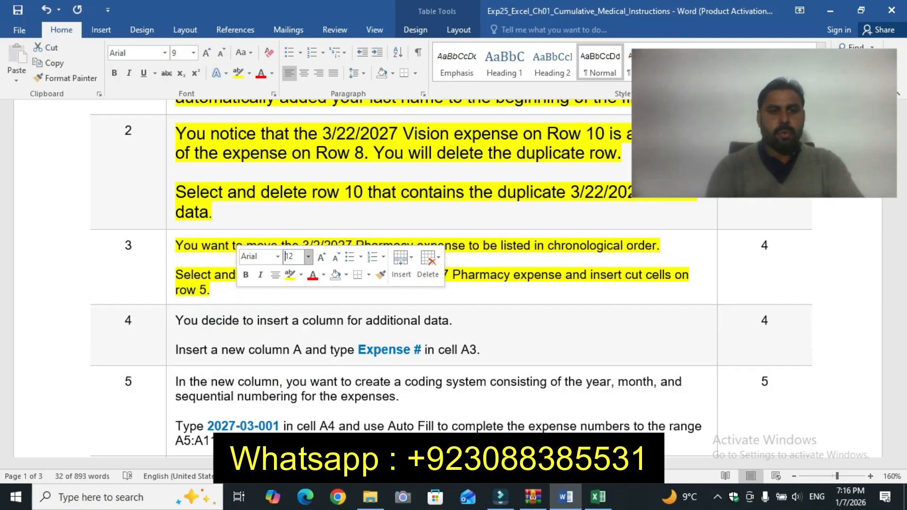
pyautogui.click(125, 245)
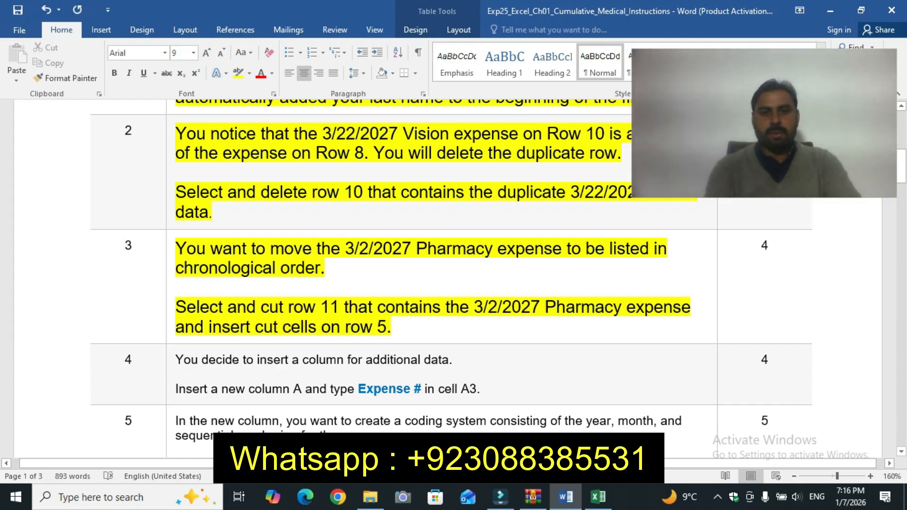
# Switch to the Excel workbook, cut row 11 with the 3/2/2027 Pharmacy expense, and insert the cut cells at row 5.
pyautogui.click(598, 497)
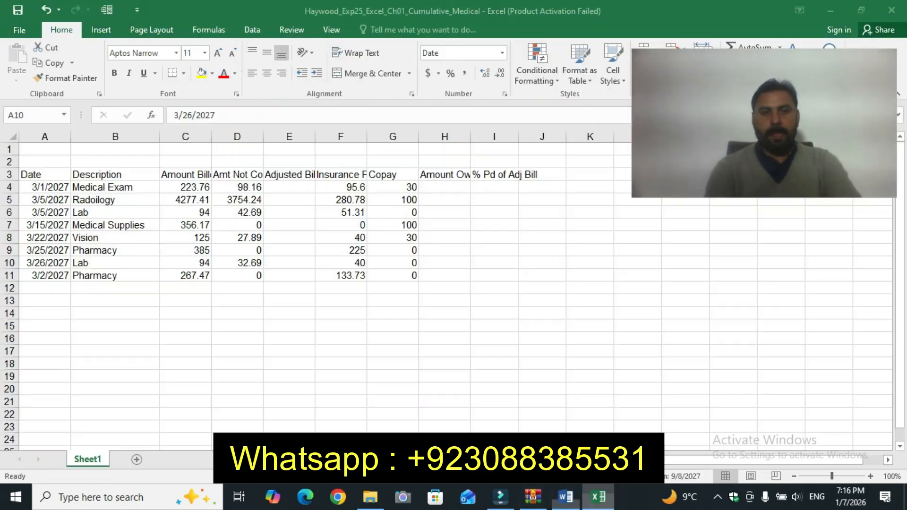
pyautogui.hotkey('shift', 'space')
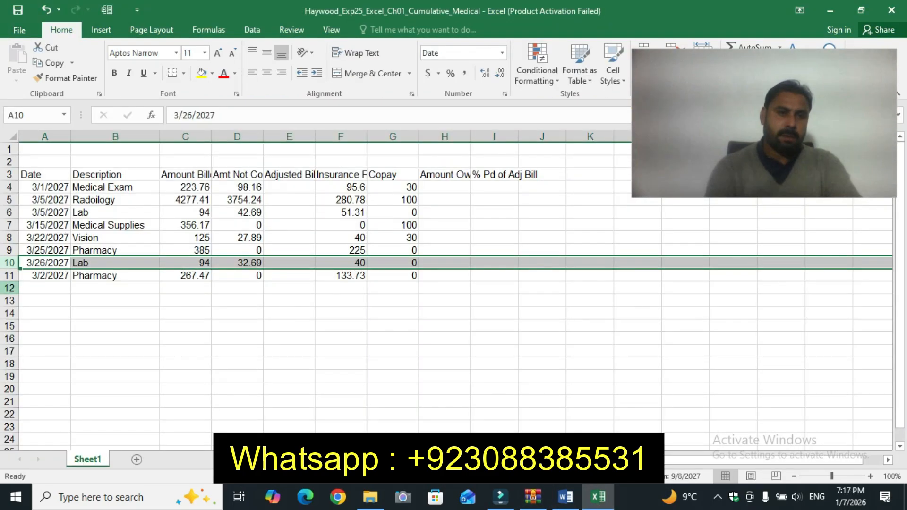
pyautogui.click(9, 275)
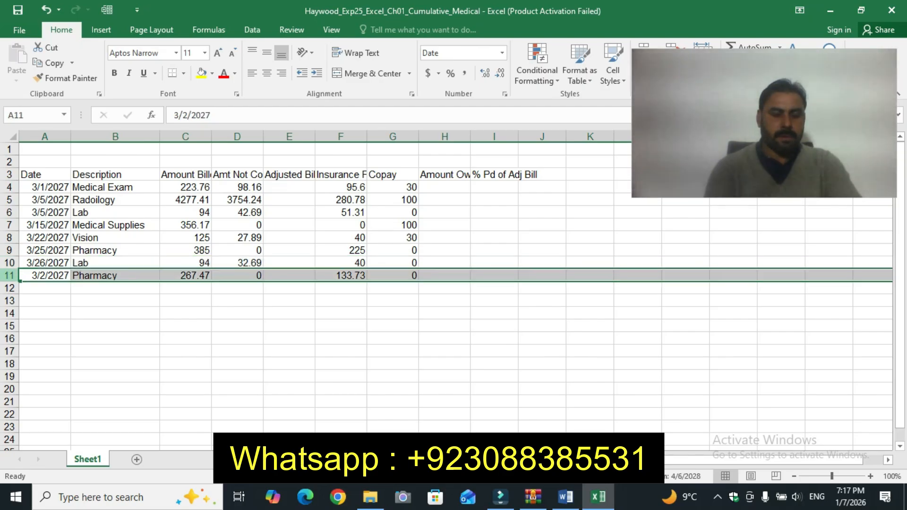
pyautogui.rightClick(9, 276)
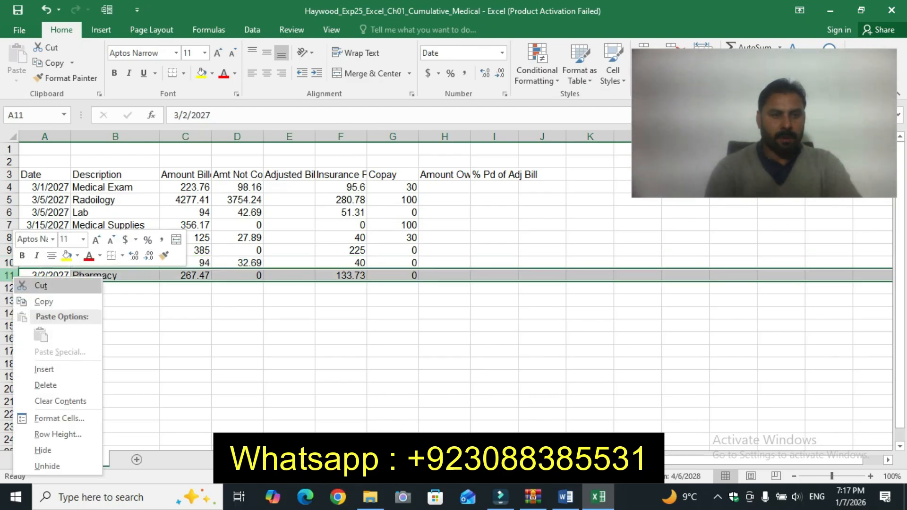
pyautogui.click(40, 286)
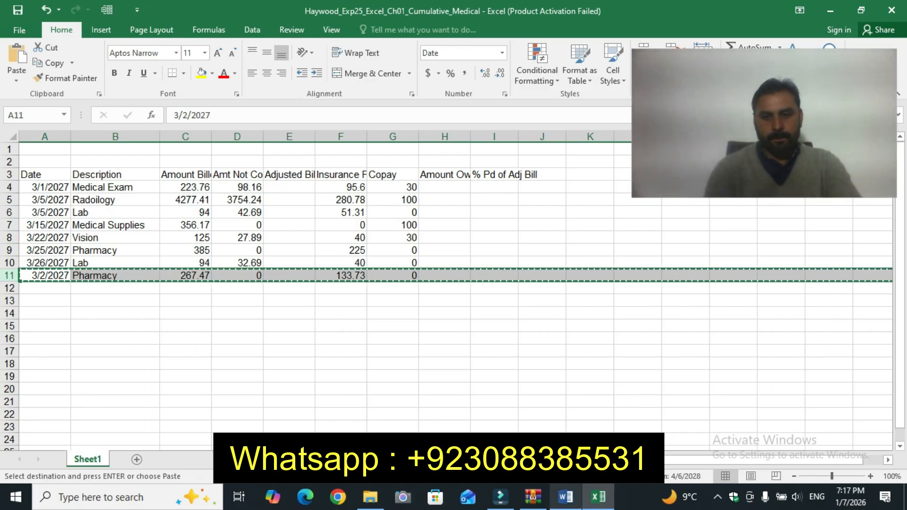
pyautogui.click(565, 497)
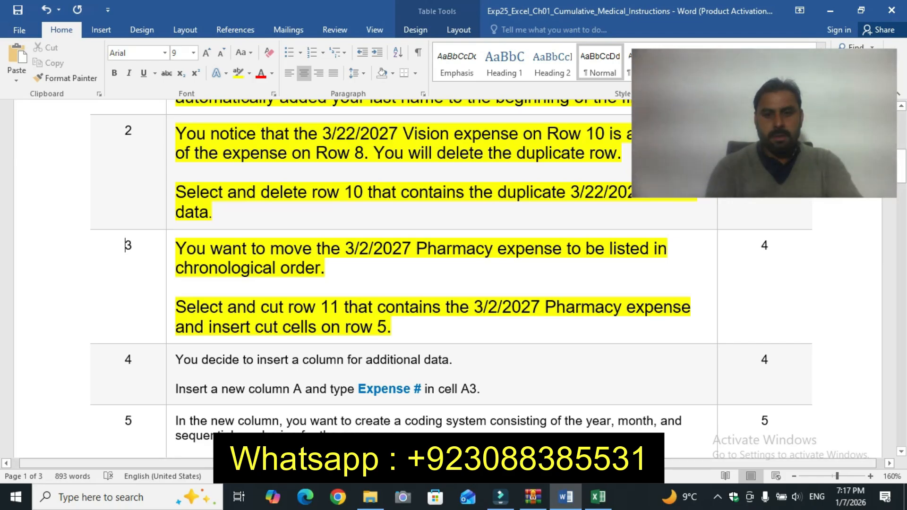
pyautogui.hotkey('alt', 'Tab')
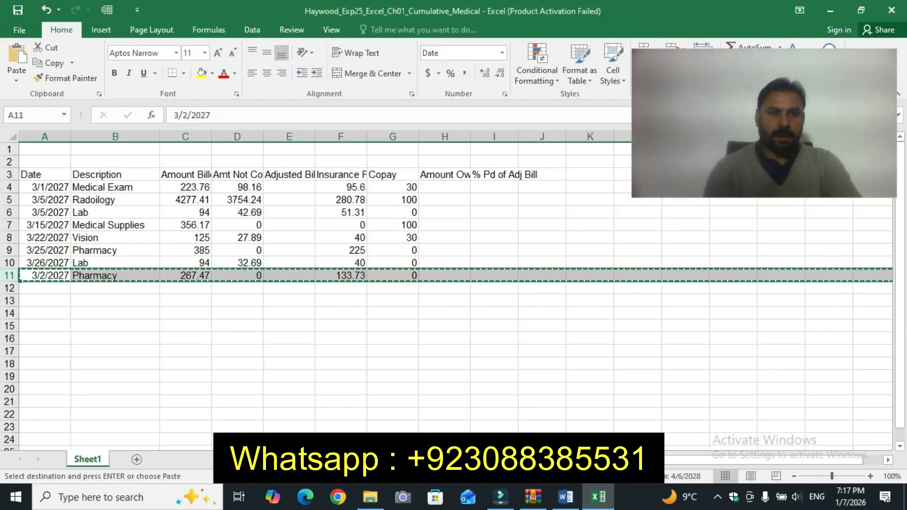
pyautogui.click(8, 200)
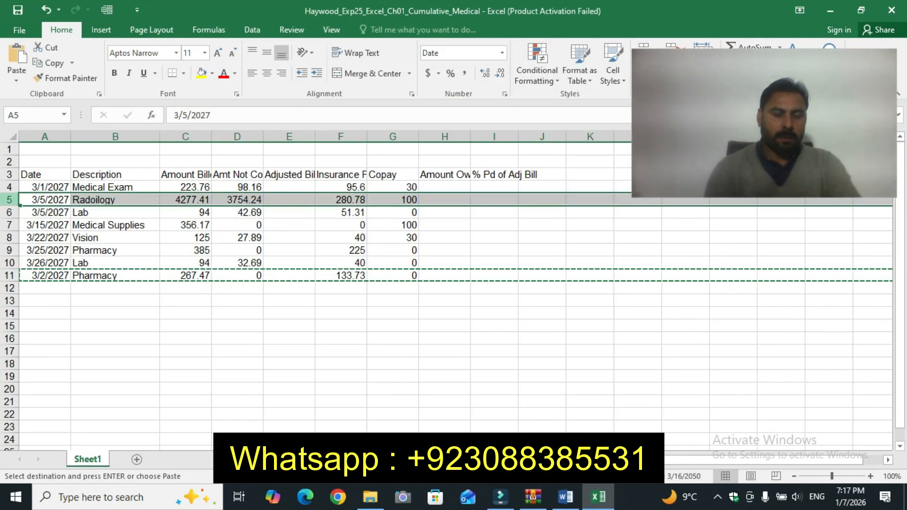
pyautogui.rightClick(9, 199)
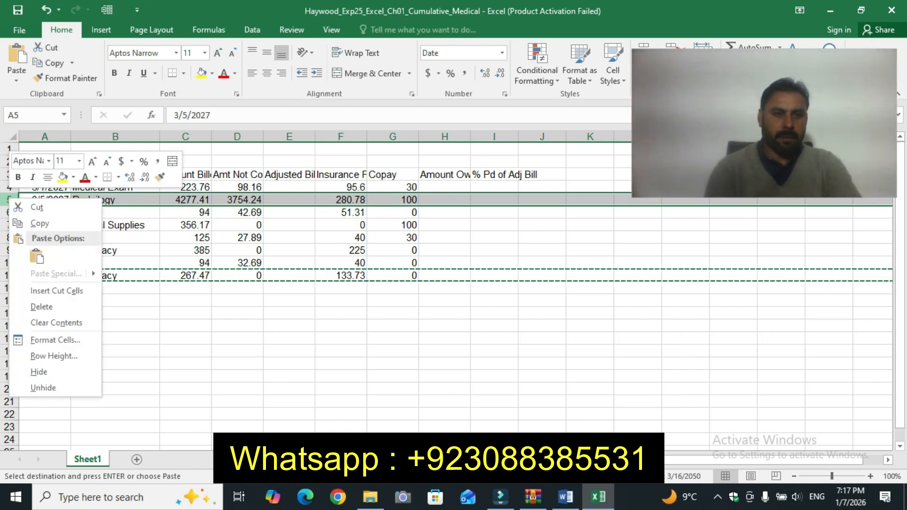
pyautogui.moveTo(56, 274)
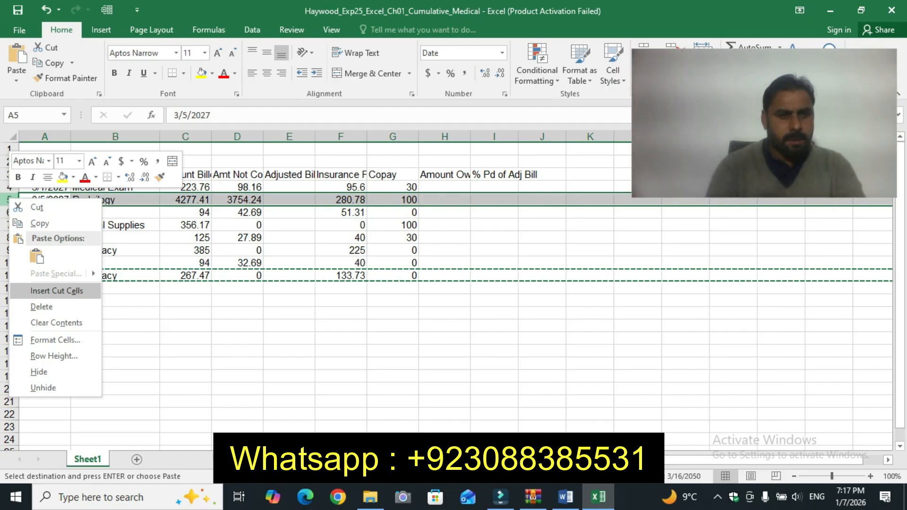
pyautogui.click(56, 291)
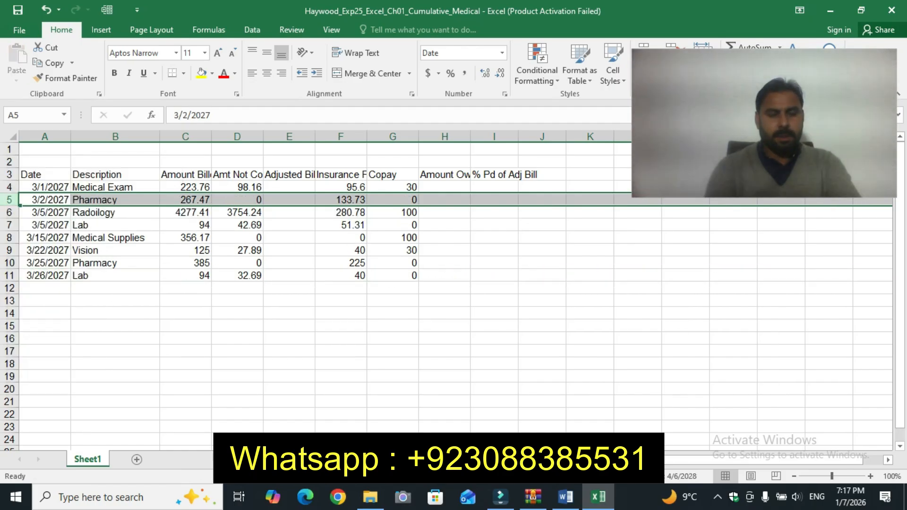
pyautogui.click(185, 288)
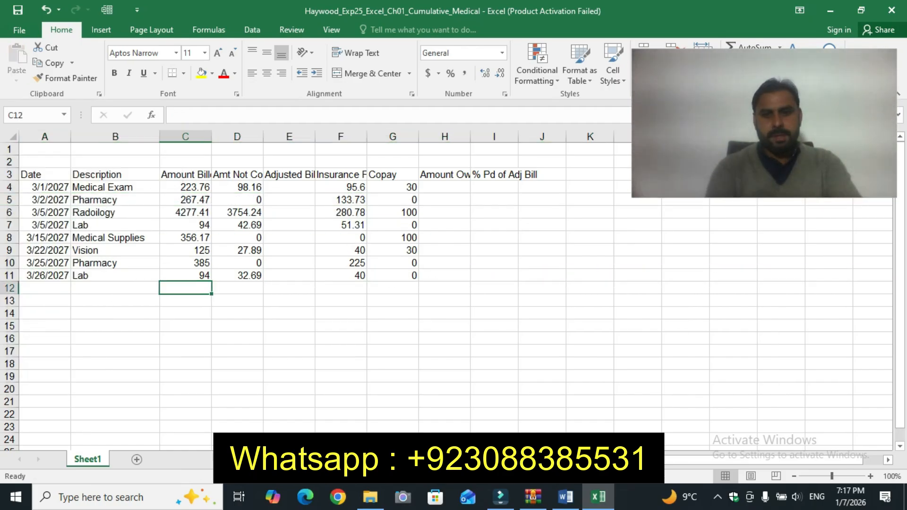
# Return to Word and give the step 4 instruction text yellow highlighting and font size 12.
pyautogui.click(565, 496)
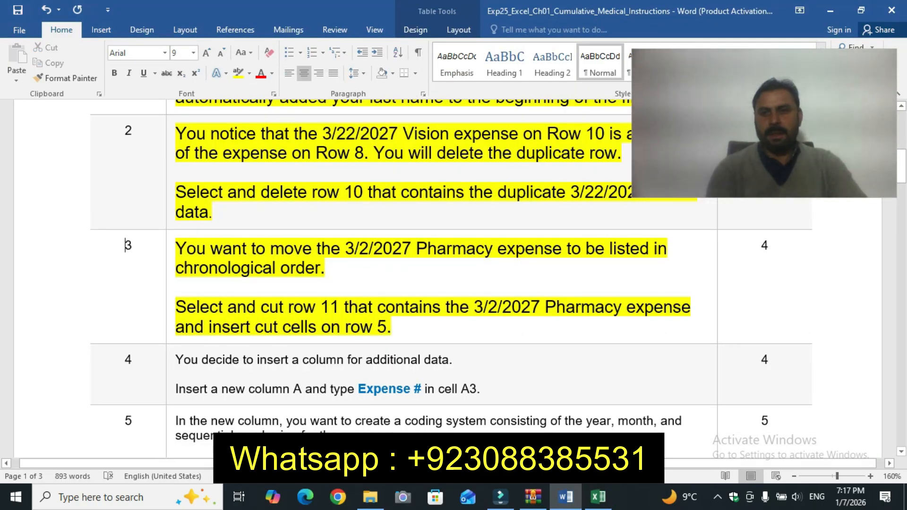
pyautogui.scroll(-5, 125, 245)
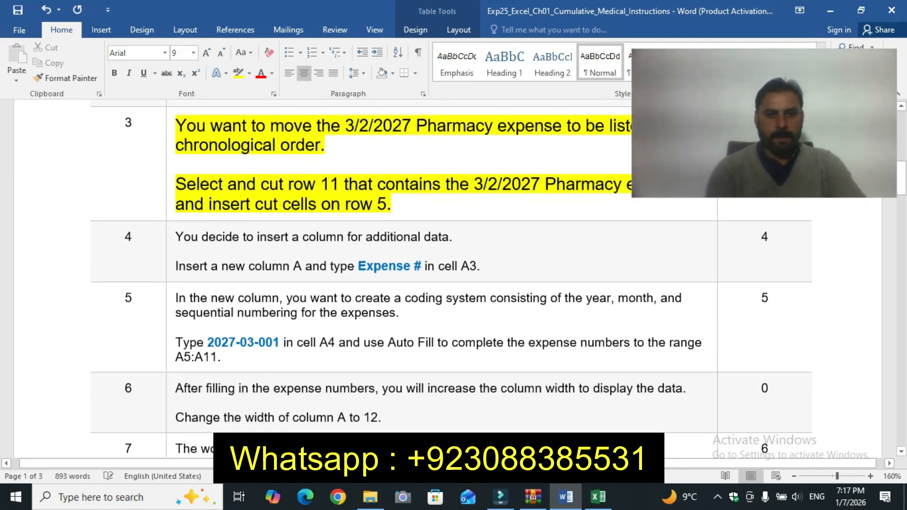
pyautogui.moveTo(175, 236); pyautogui.dragTo(480, 266)
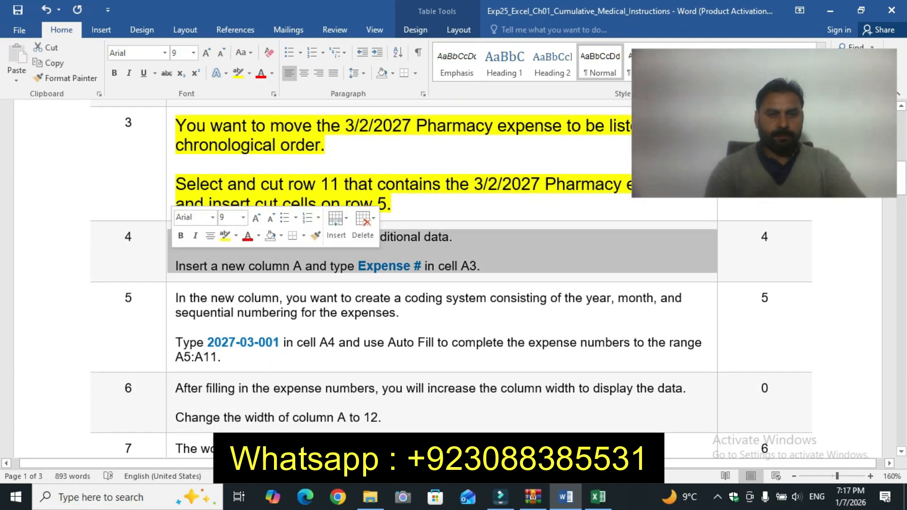
pyautogui.click(225, 235)
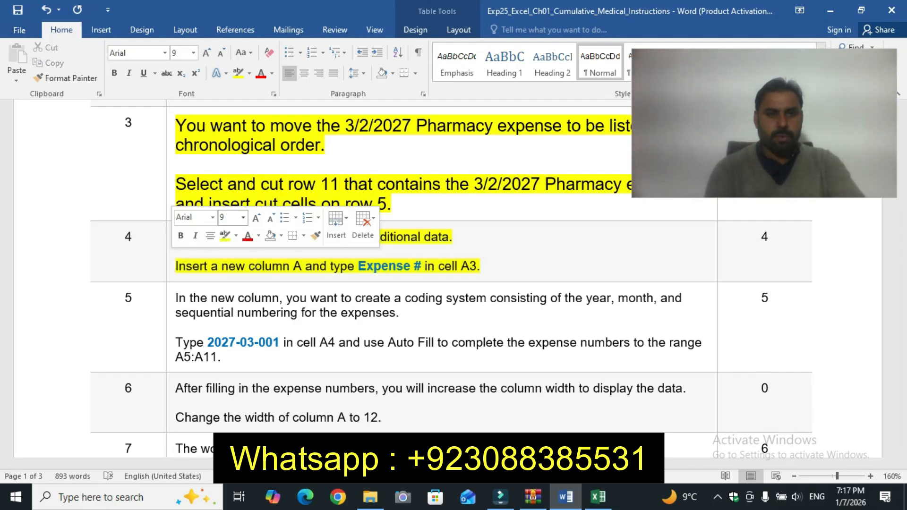
pyautogui.click(132, 237)
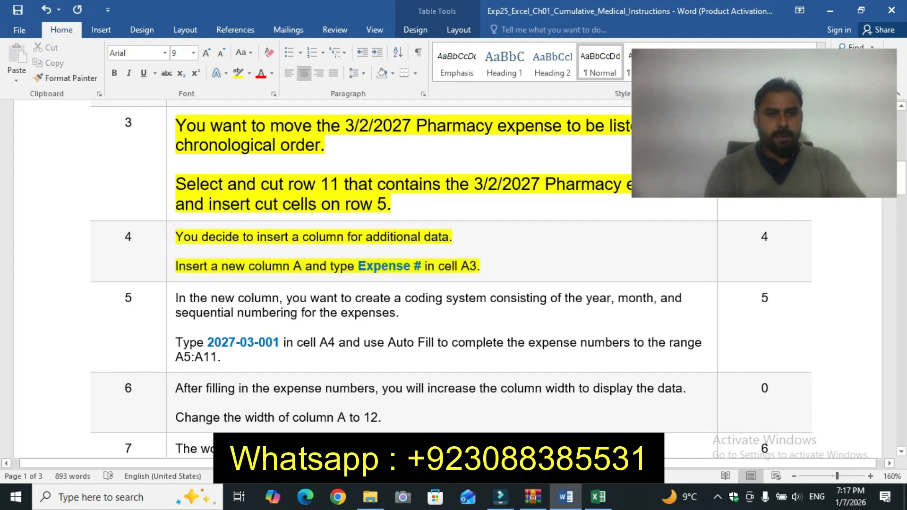
pyautogui.moveTo(175, 236); pyautogui.dragTo(478, 266)
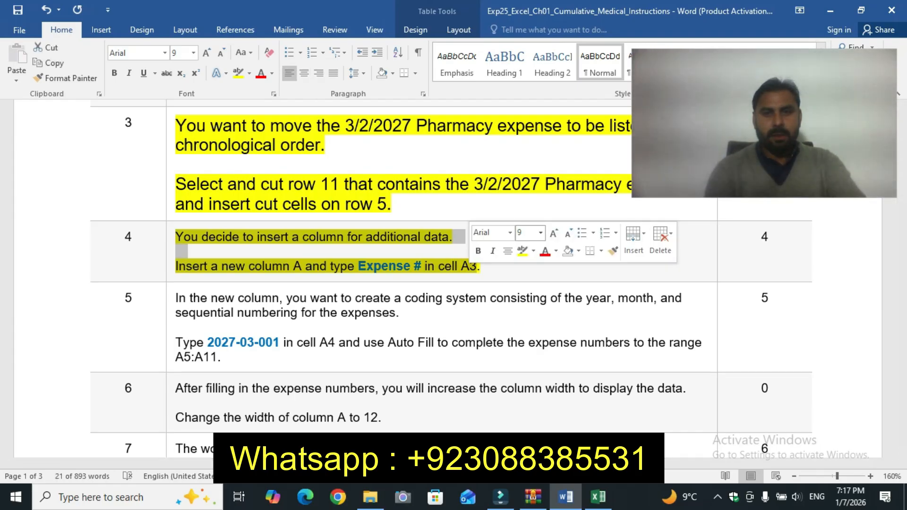
pyautogui.click(541, 232)
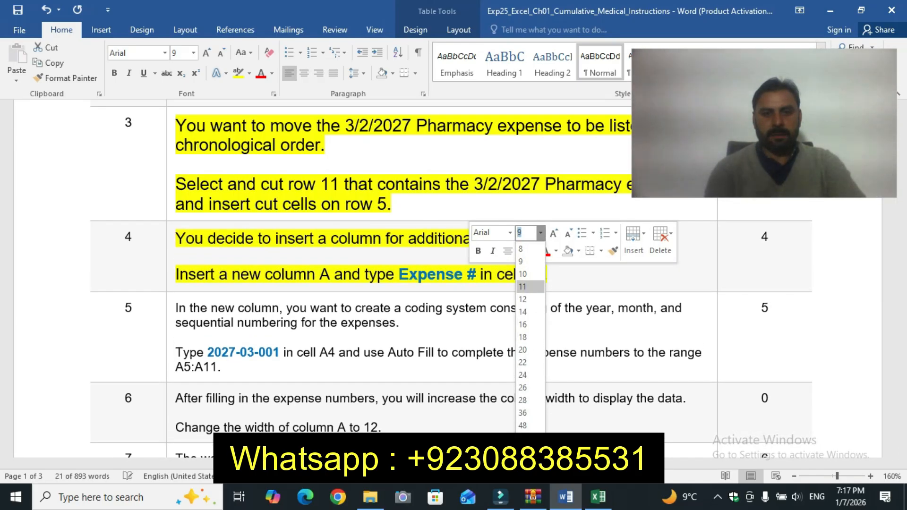
pyautogui.click(530, 299)
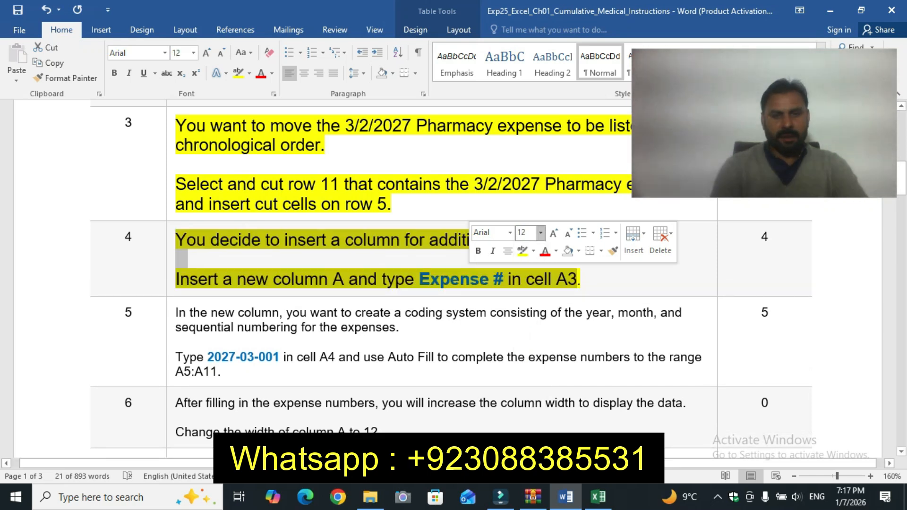
pyautogui.click(126, 236)
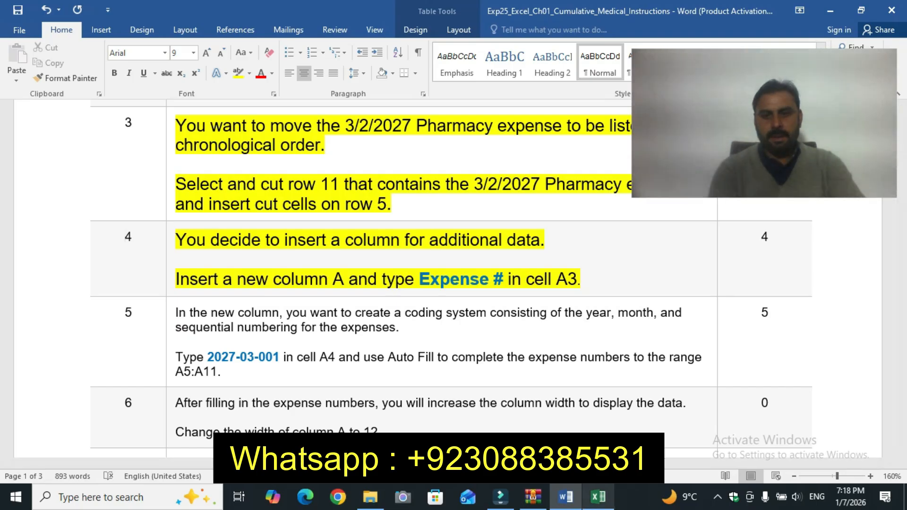
# Switch to the Excel workbook and insert a new column A before the Date column.
pyautogui.click(598, 496)
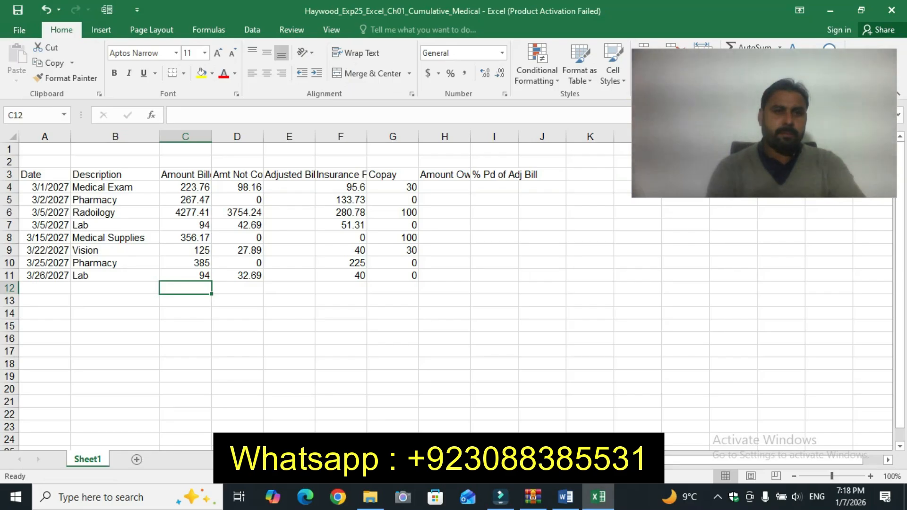
pyautogui.click(44, 136)
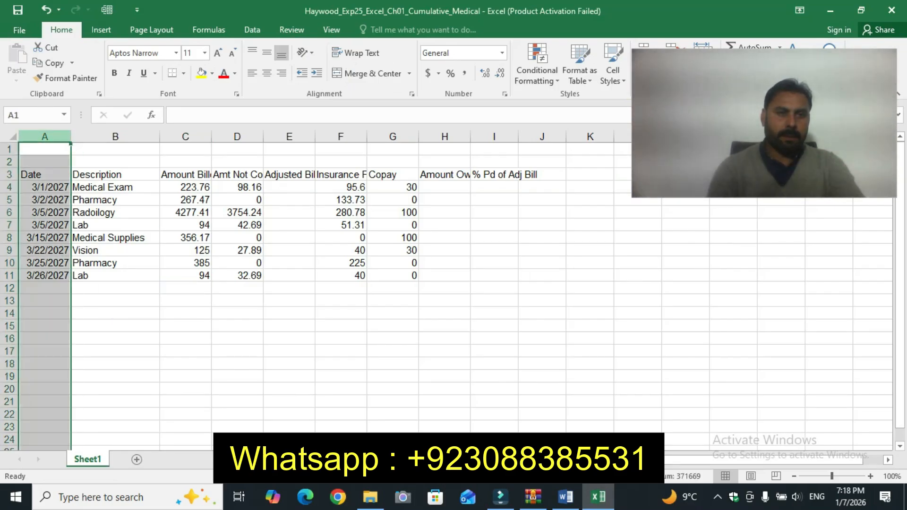
pyautogui.rightClick(44, 136)
pyautogui.press('Escape')
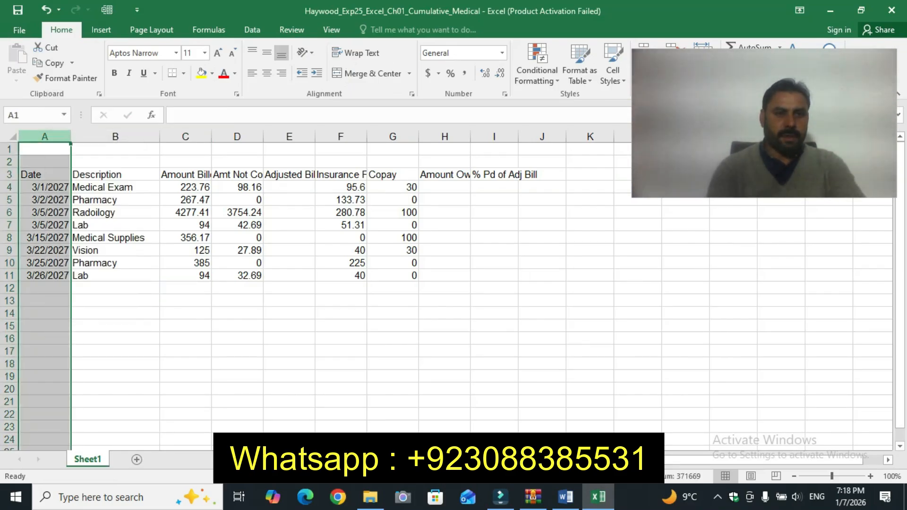
pyautogui.hotkey('ctrl', 'shift', '+')
# Copy "Expense #" from the step 4 instruction in Word and paste it into cell A3 of the Excel workbook.
pyautogui.hotkey('alt', 'Tab')
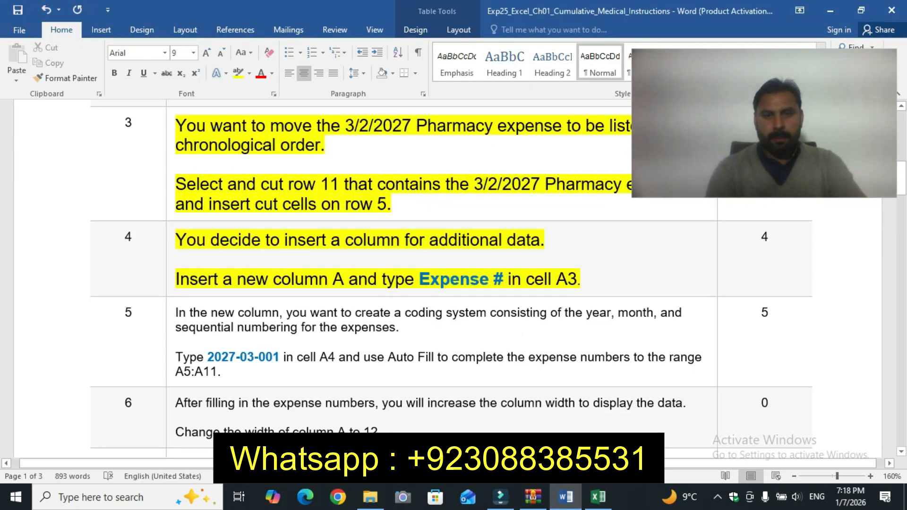
pyautogui.moveTo(419, 278); pyautogui.dragTo(503, 278)
pyautogui.hotkey('ctrl', 'c')
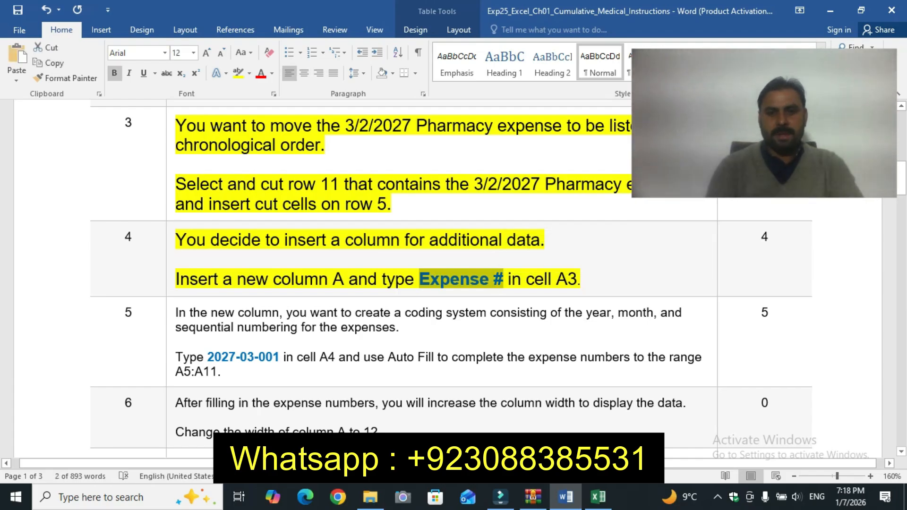
pyautogui.moveTo(598, 497)
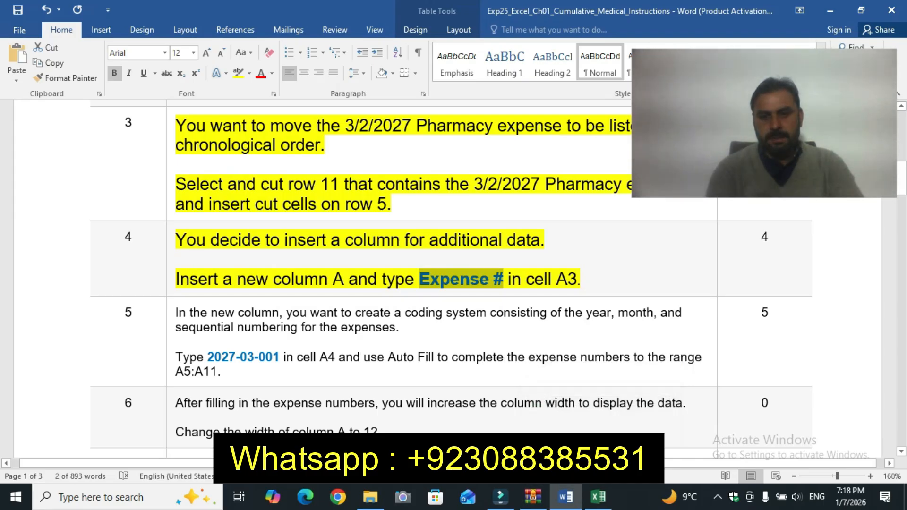
pyautogui.click(597, 496)
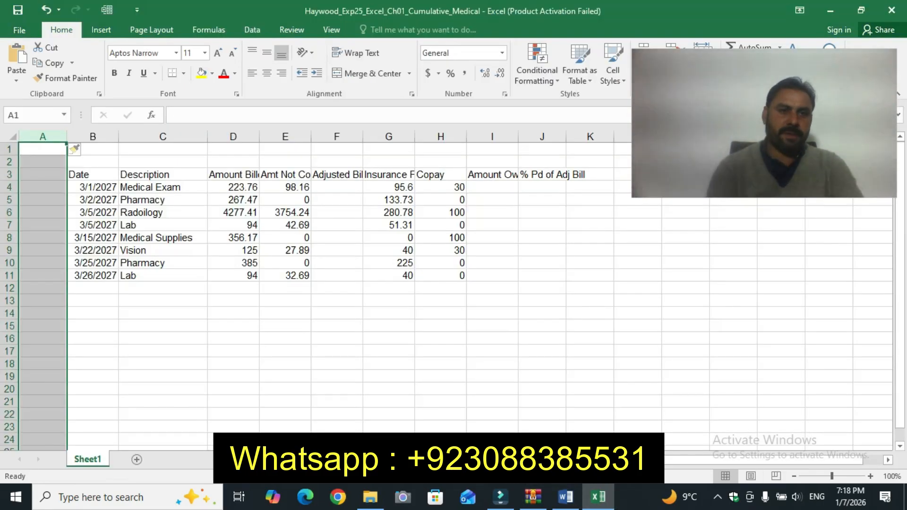
pyautogui.click(42, 175)
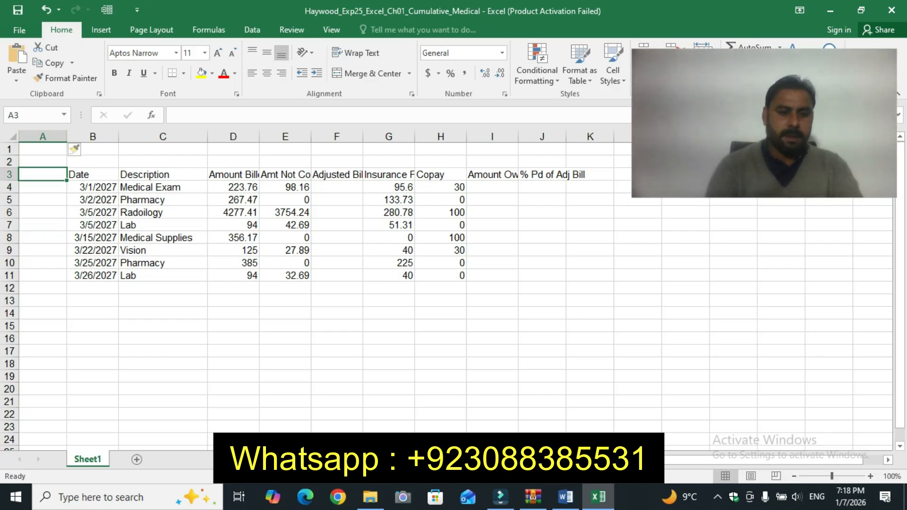
pyautogui.hotkey('ctrl', 'v')
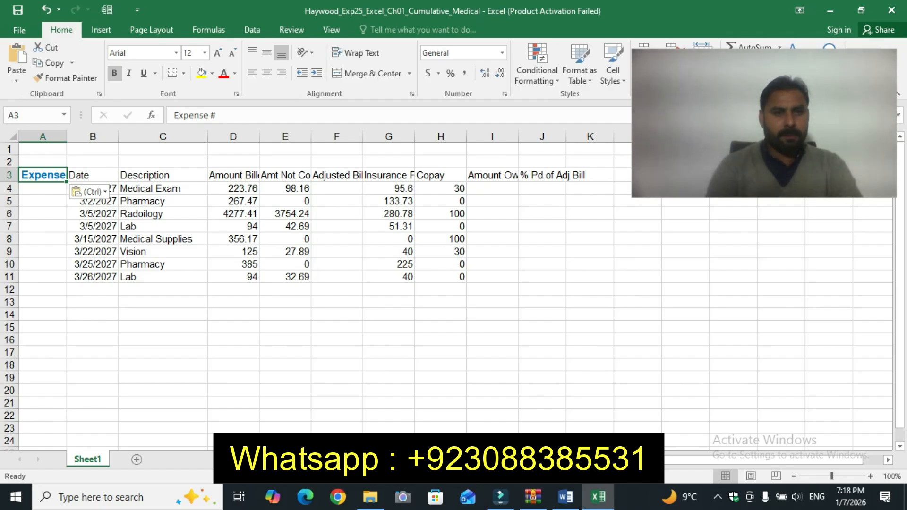
pyautogui.click(285, 340)
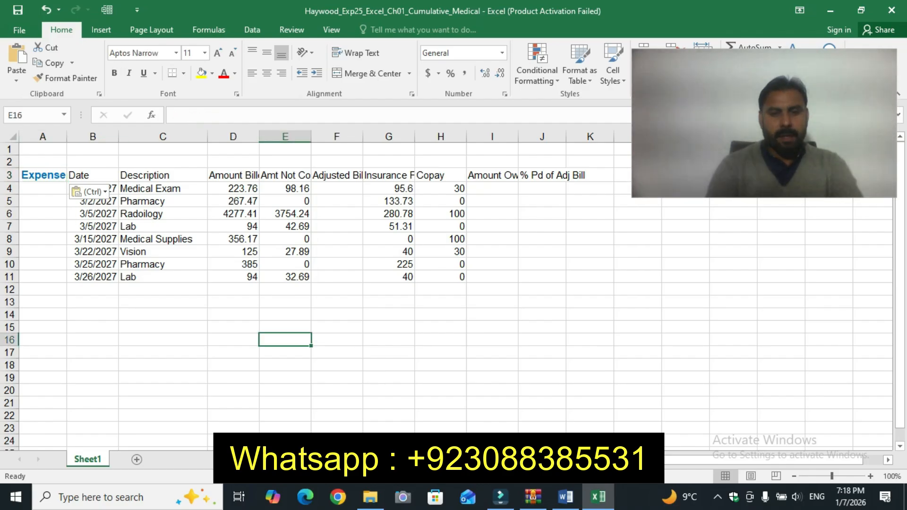
# Return to Word and give the step 5 instruction text font size 12 and yellow highlighting.
pyautogui.moveTo(566, 496)
pyautogui.click(566, 420)
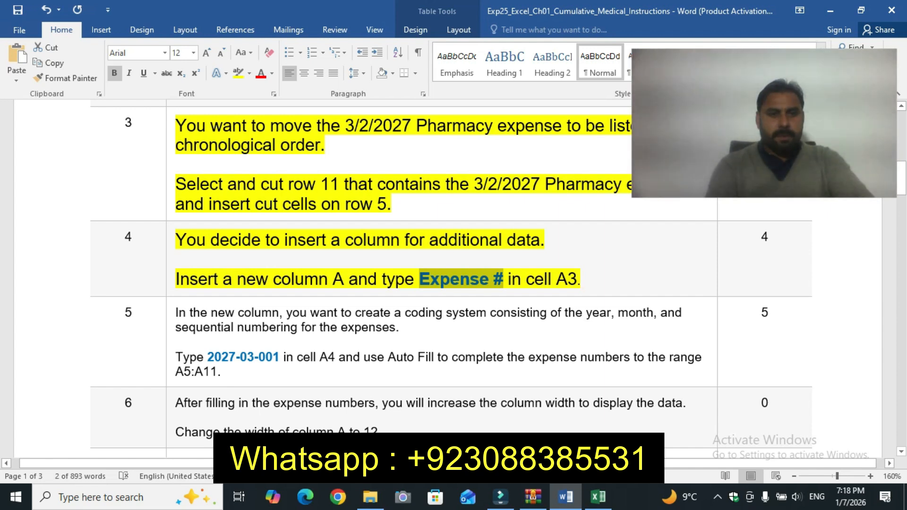
pyautogui.click(171, 340)
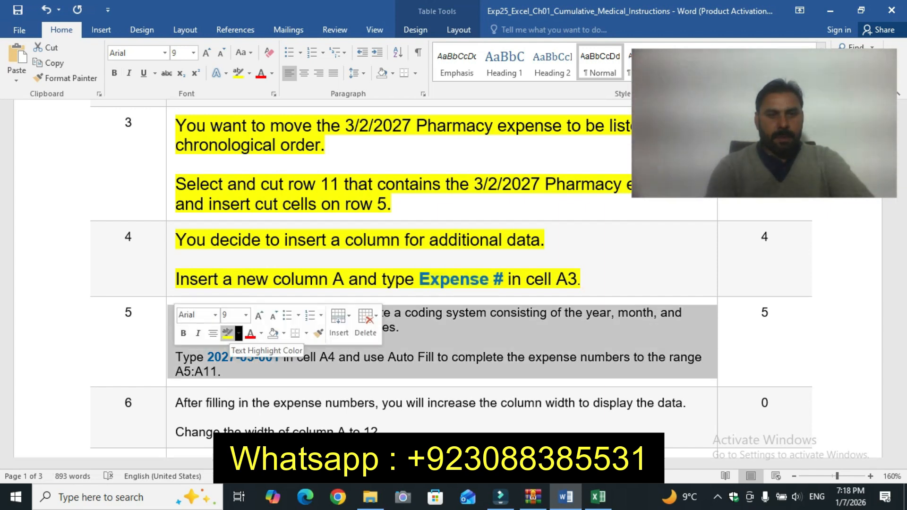
pyautogui.click(245, 315)
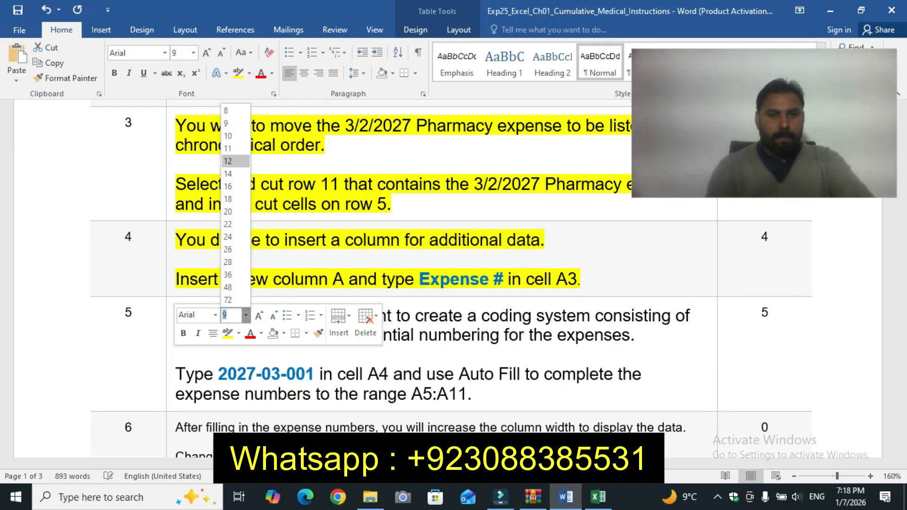
pyautogui.click(228, 161)
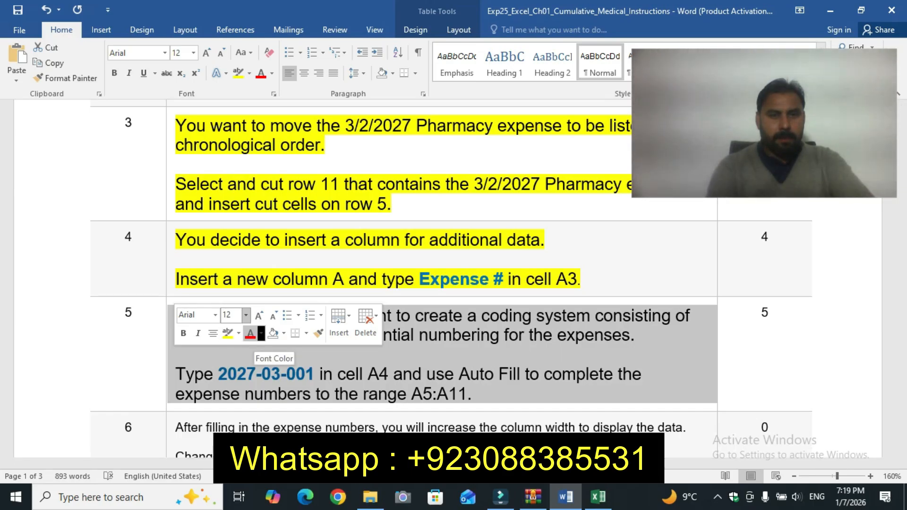
pyautogui.click(227, 333)
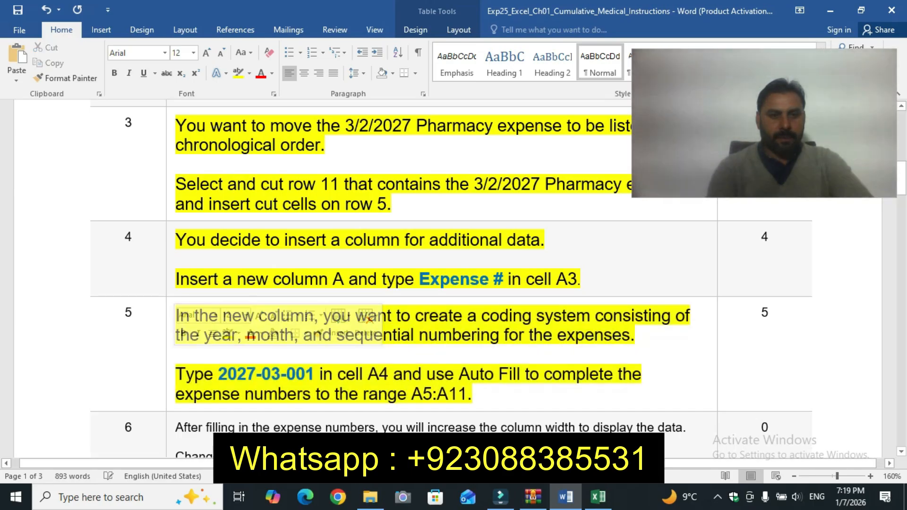
pyautogui.click(127, 313)
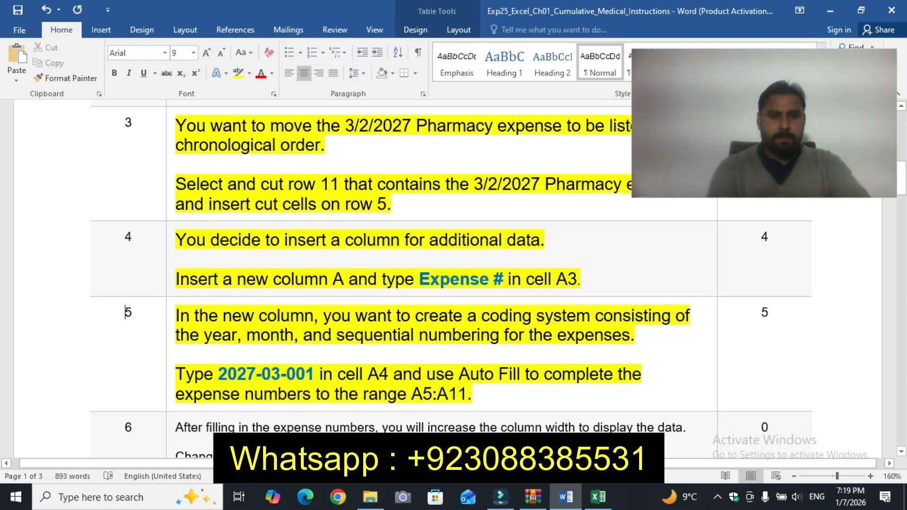
# Copy 2027-03-001 from the step 5 instruction, paste it into cell A4 in Excel, and widen column A.
pyautogui.moveTo(218, 375); pyautogui.dragTo(320, 375)
pyautogui.hotkey('ctrl', 'c')
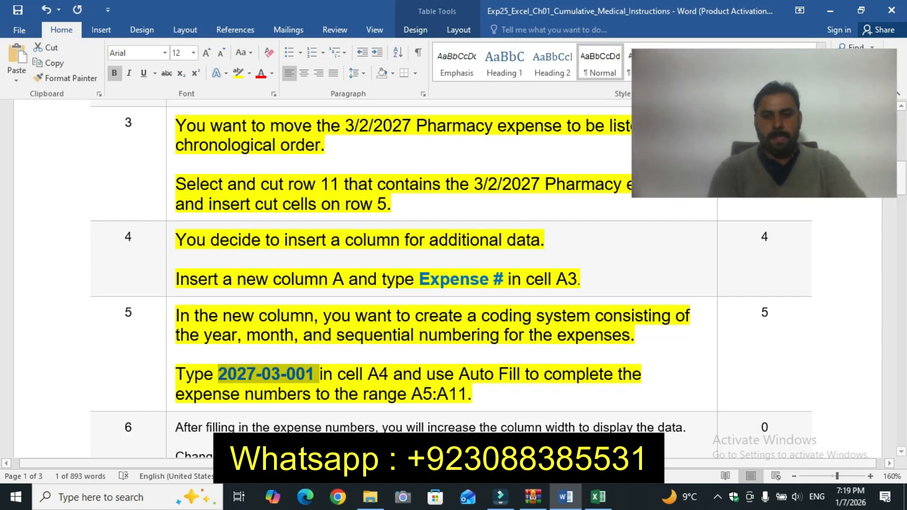
pyautogui.hotkey('alt', 'Tab')
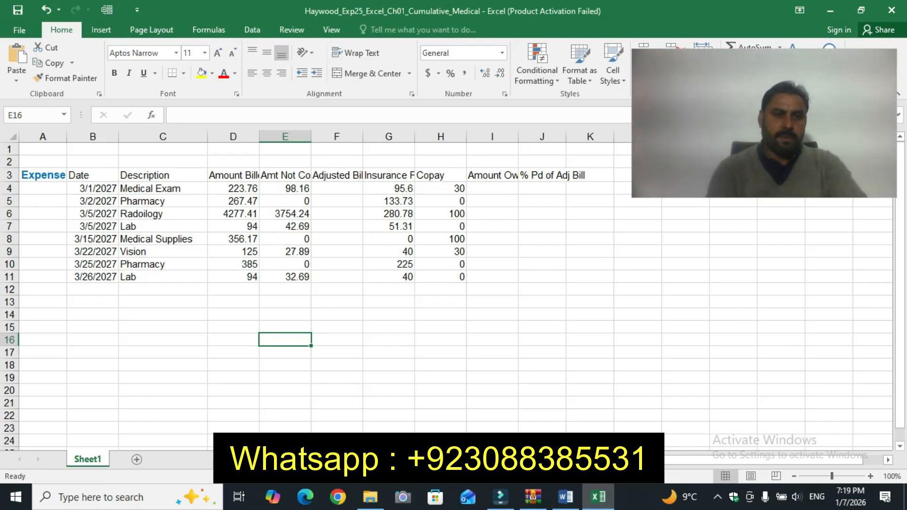
pyautogui.click(43, 188)
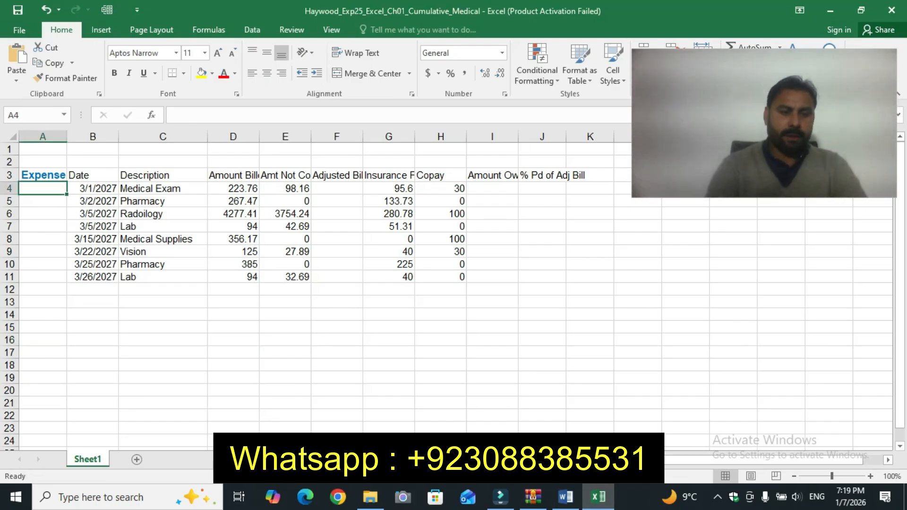
pyautogui.hotkey('ctrl', 'v')
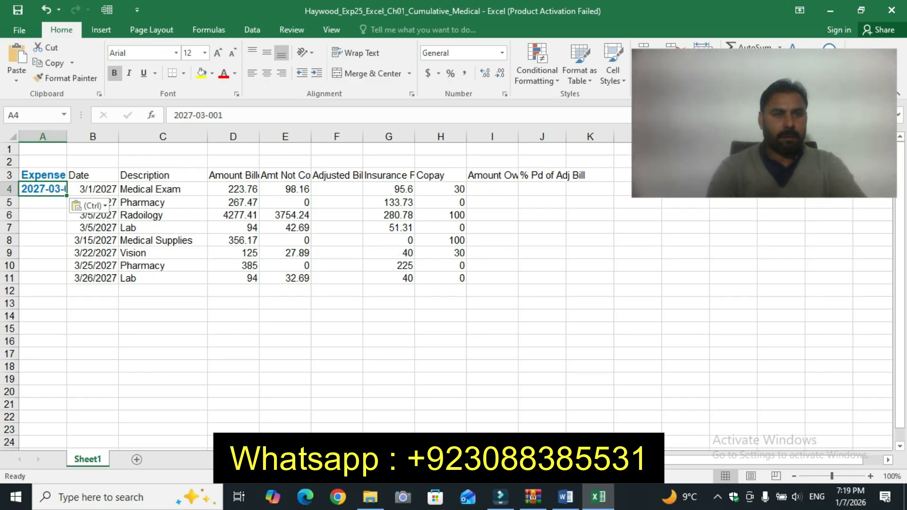
pyautogui.click(66, 136)
pyautogui.moveTo(66, 136); pyautogui.dragTo(79, 137)
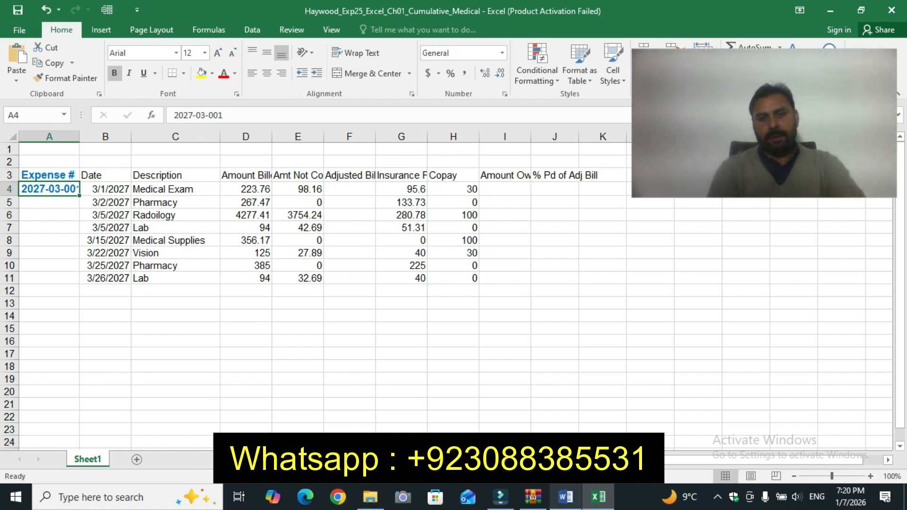
# Recheck step 5 in Word, then Auto Fill the expense numbers in Excel from A4 through A11 and widen column A to show them.
pyautogui.hotkey('alt', 'Tab')
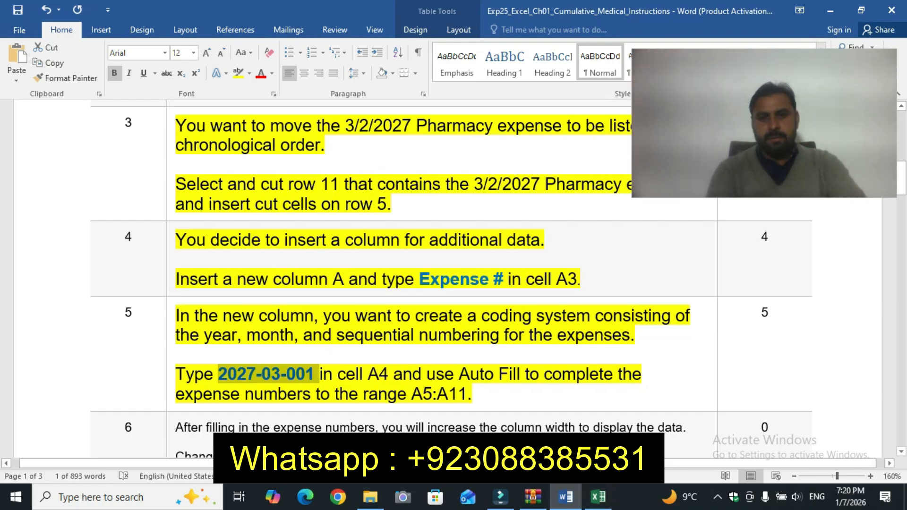
pyautogui.click(598, 496)
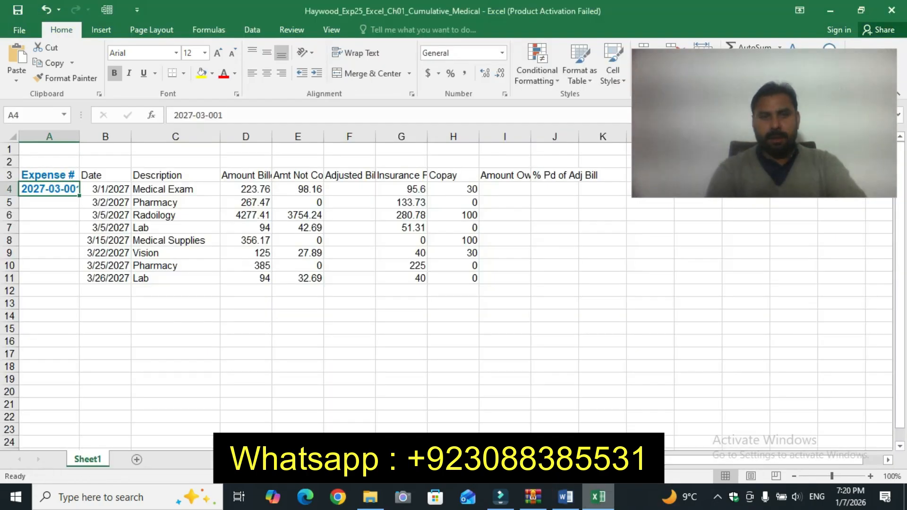
pyautogui.moveTo(80, 195); pyautogui.dragTo(78, 283)
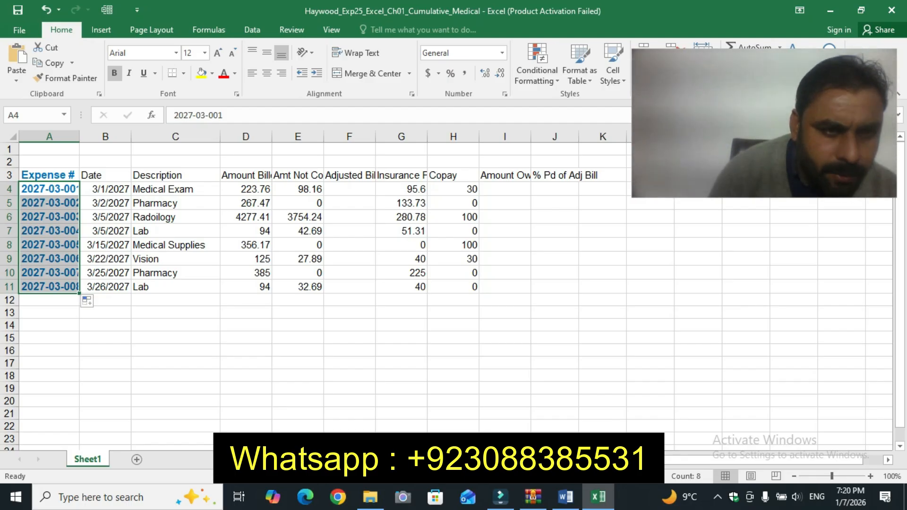
pyautogui.moveTo(79, 136); pyautogui.dragTo(84, 137)
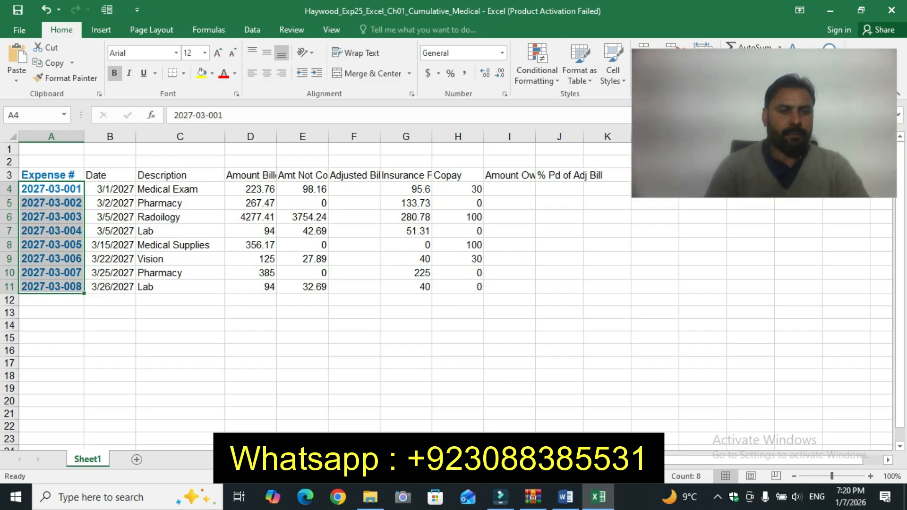
pyautogui.click(353, 400)
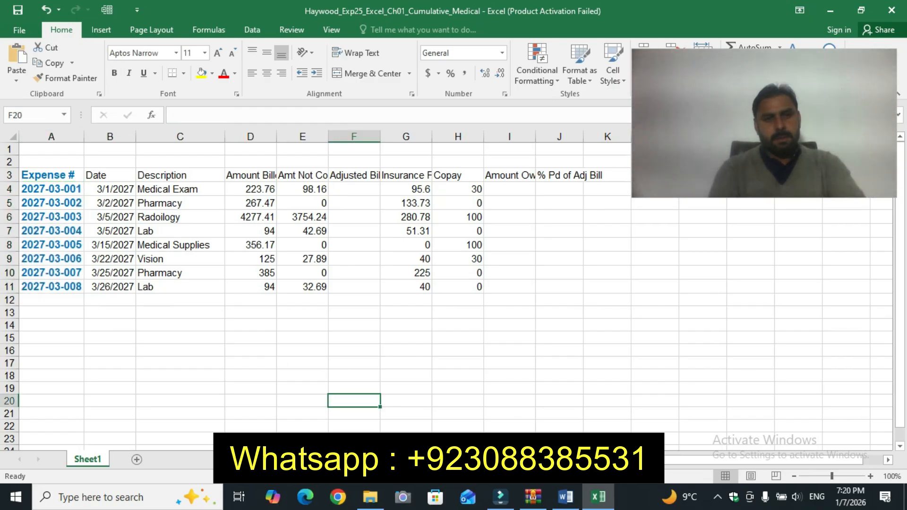
# Return to Word and give the step 6 instruction text font size 12 and yellow highlighting.
pyautogui.click(566, 496)
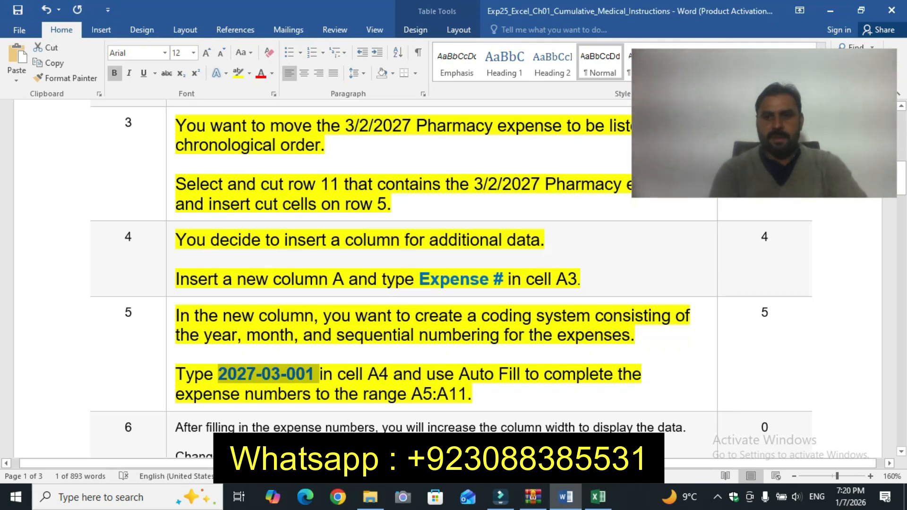
pyautogui.moveTo(902, 178); pyautogui.dragTo(901, 194)
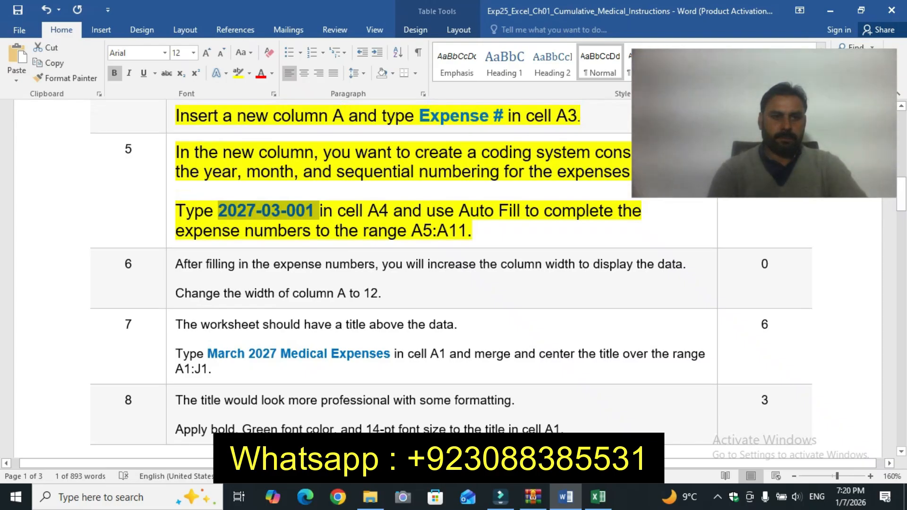
pyautogui.click(171, 279)
pyautogui.click(242, 237)
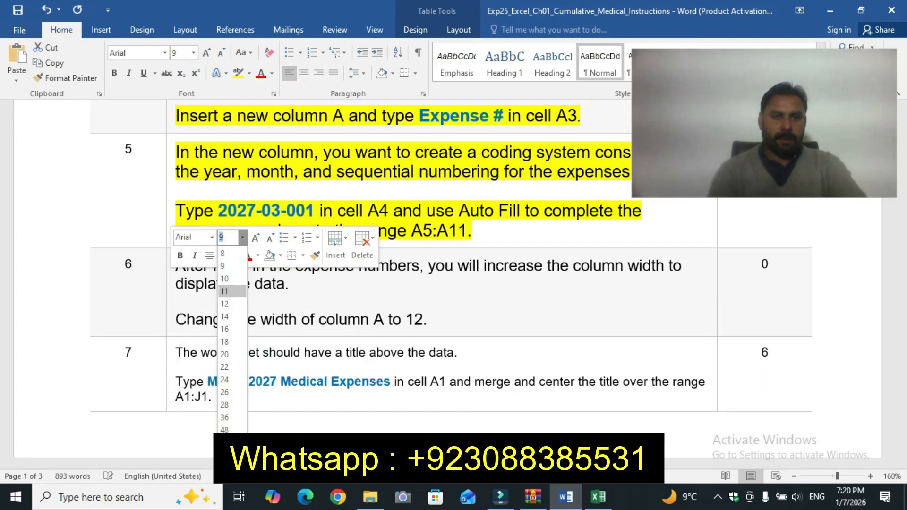
pyautogui.click(231, 304)
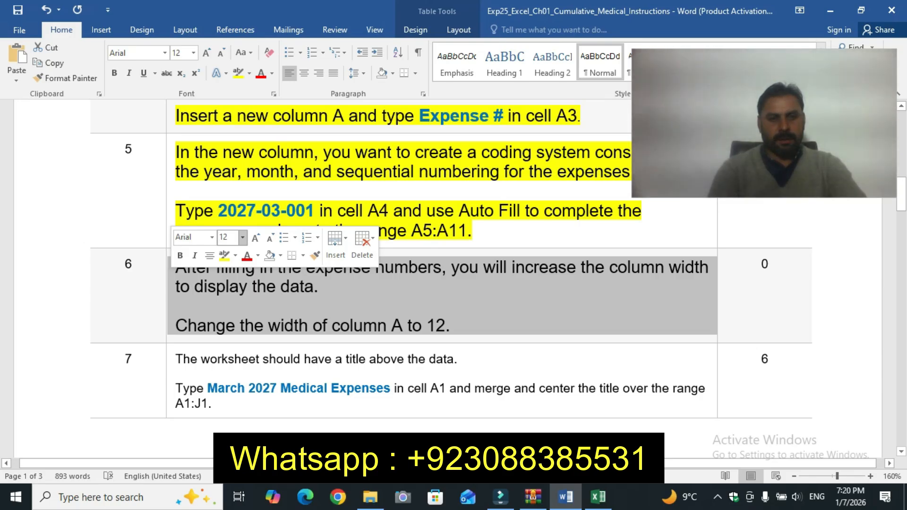
pyautogui.click(133, 263)
pyautogui.click(194, 286)
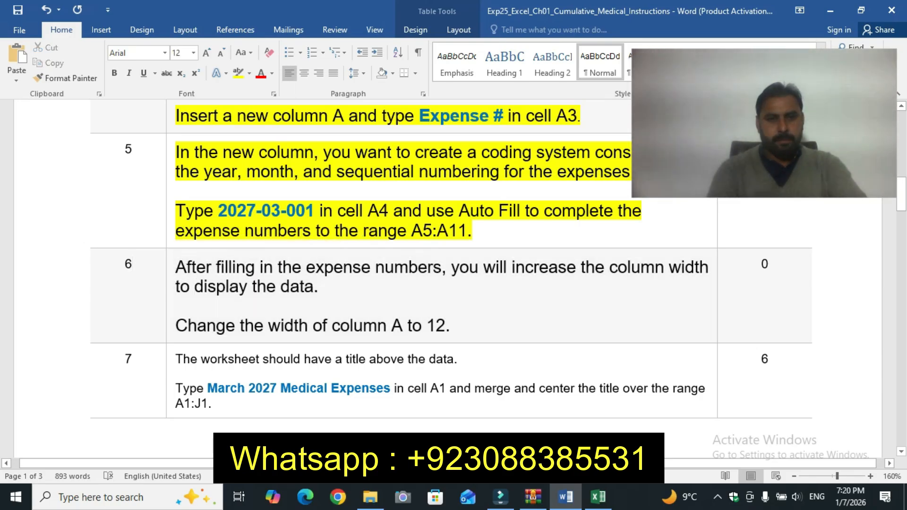
pyautogui.moveTo(176, 266); pyautogui.dragTo(451, 326)
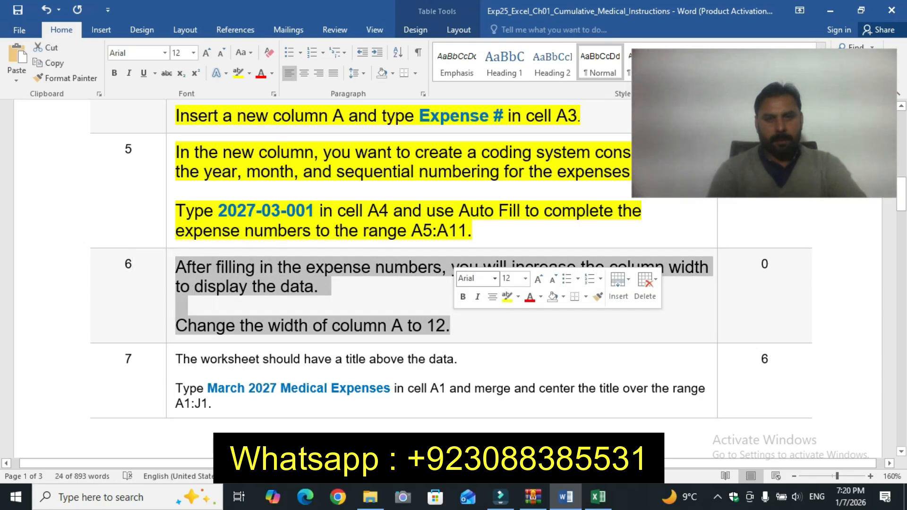
pyautogui.click(505, 297)
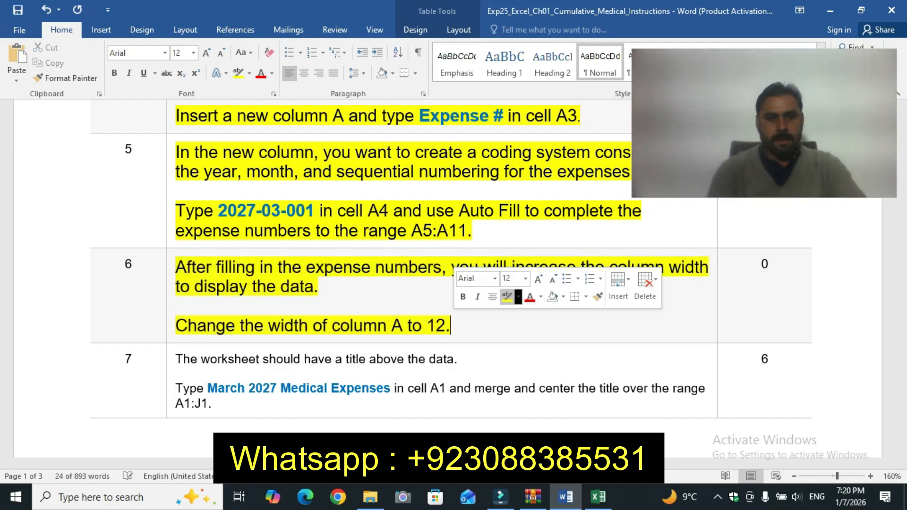
pyautogui.click(133, 263)
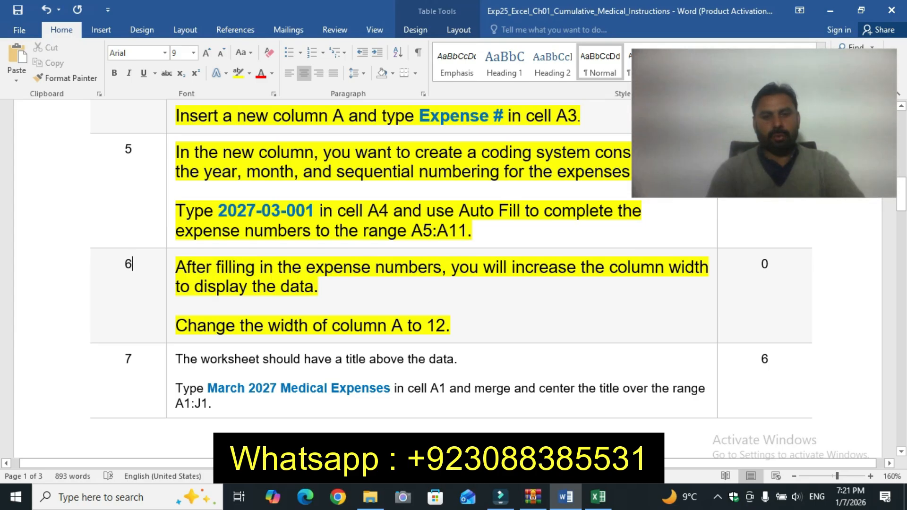
# Switch to Excel, rechecking the step 6 instruction in Word, and set the width of column A to 12.
pyautogui.moveTo(598, 496)
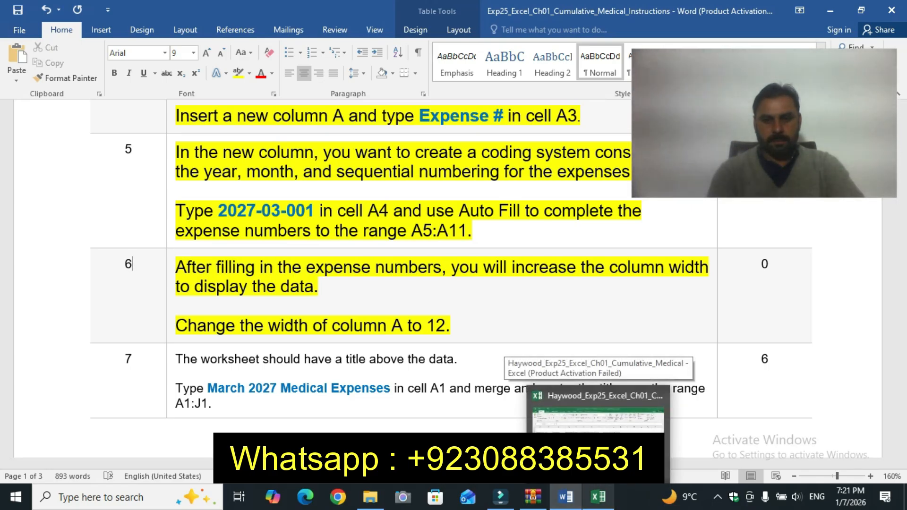
pyautogui.click(597, 414)
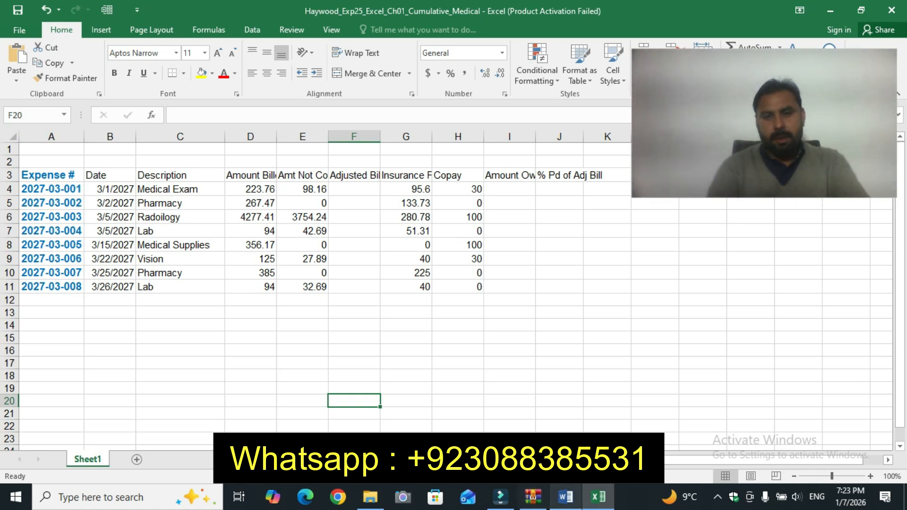
pyautogui.click(565, 497)
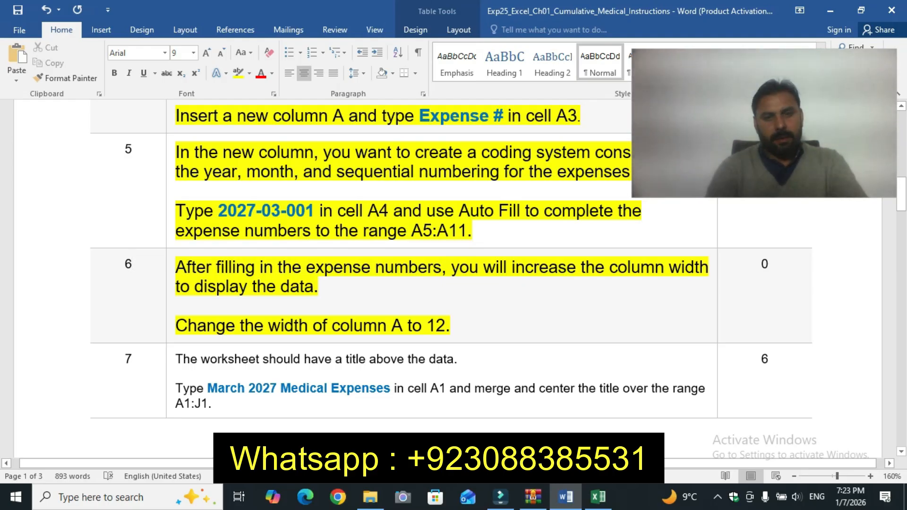
pyautogui.click(598, 497)
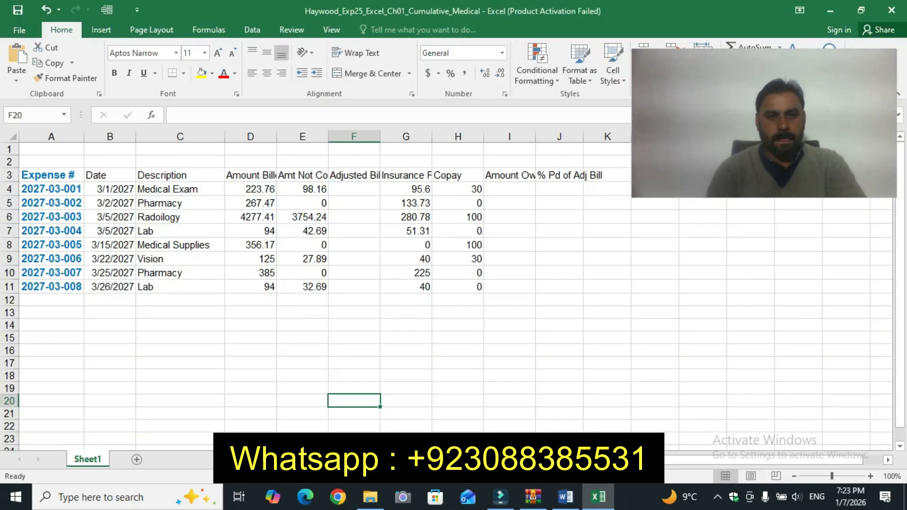
pyautogui.click(52, 137)
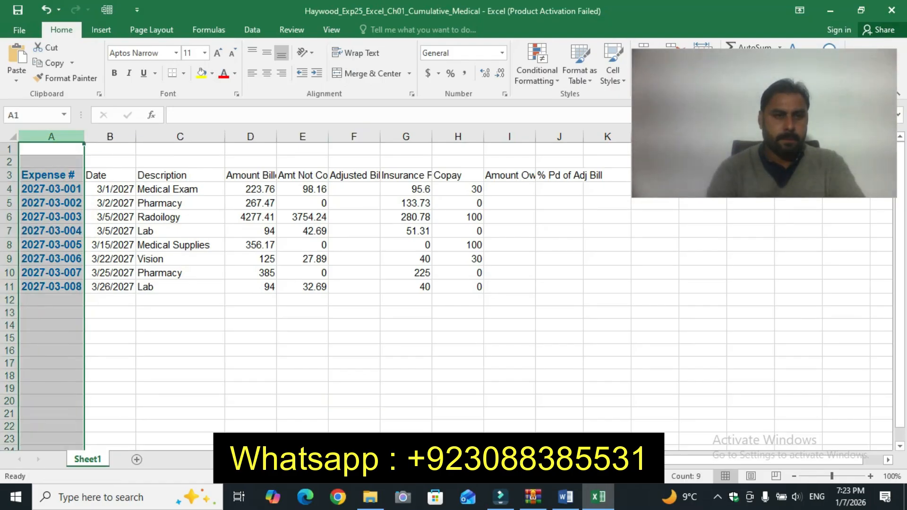
pyautogui.rightClick(56, 200)
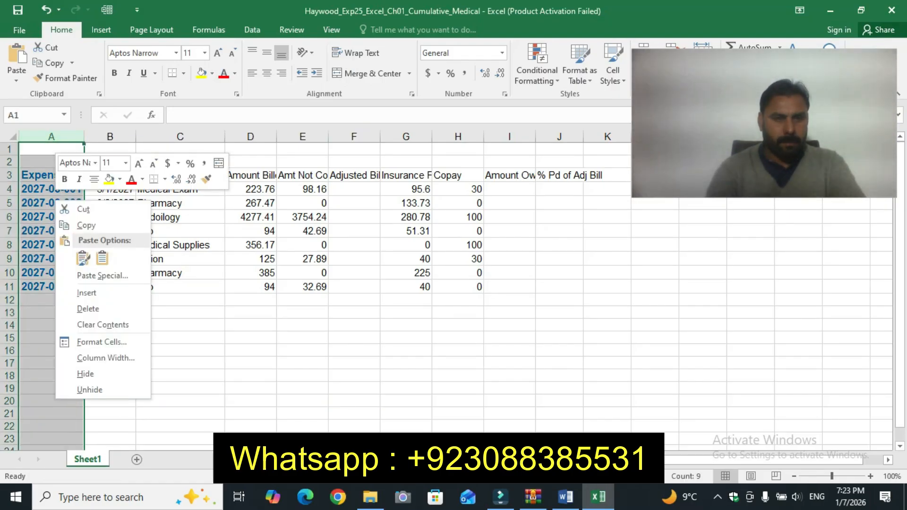
pyautogui.click(83, 258)
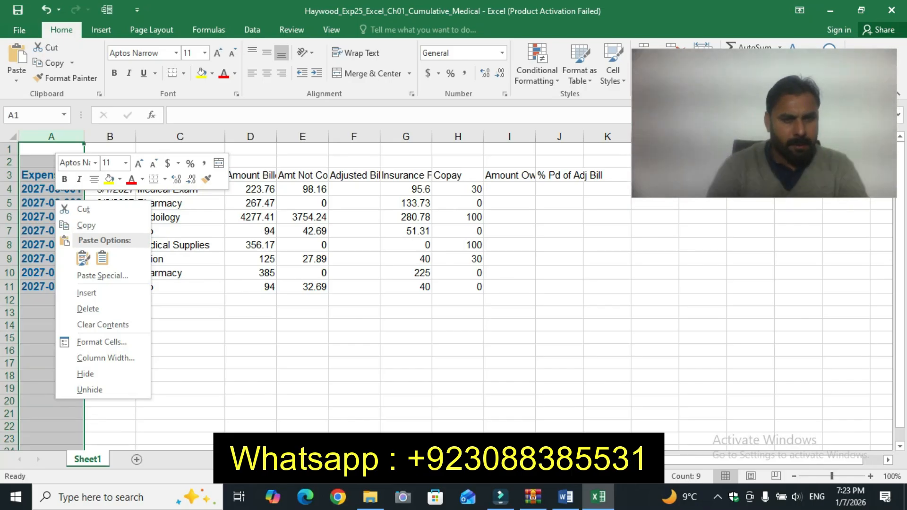
pyautogui.click(106, 358)
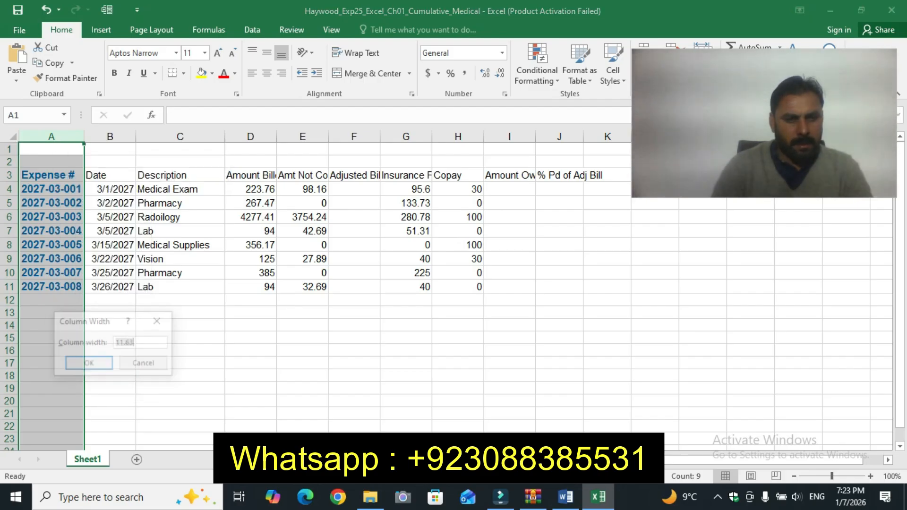
pyautogui.press('End')
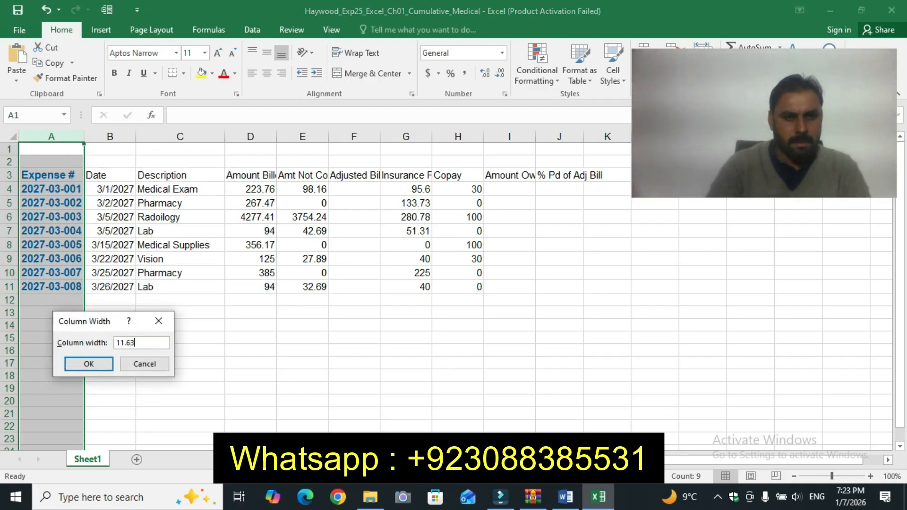
pyautogui.press('BackSpace')
pyautogui.press('BackSpace')
pyautogui.press('BackSpace')
pyautogui.press('BackSpace')
pyautogui.press('BackSpace')
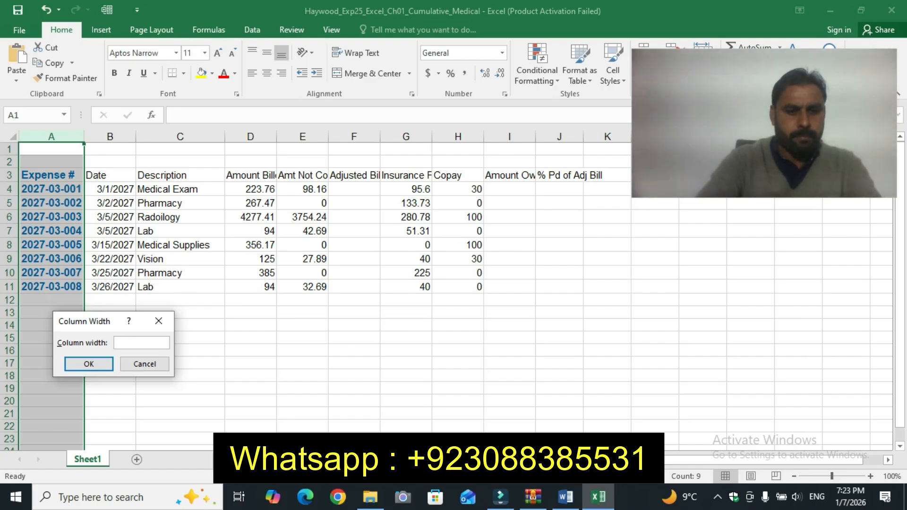
pyautogui.write('12')
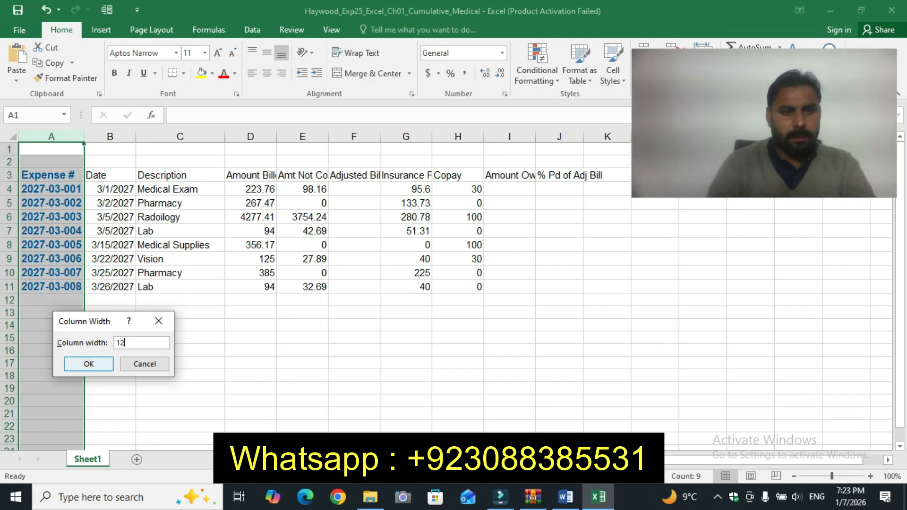
pyautogui.press('Return')
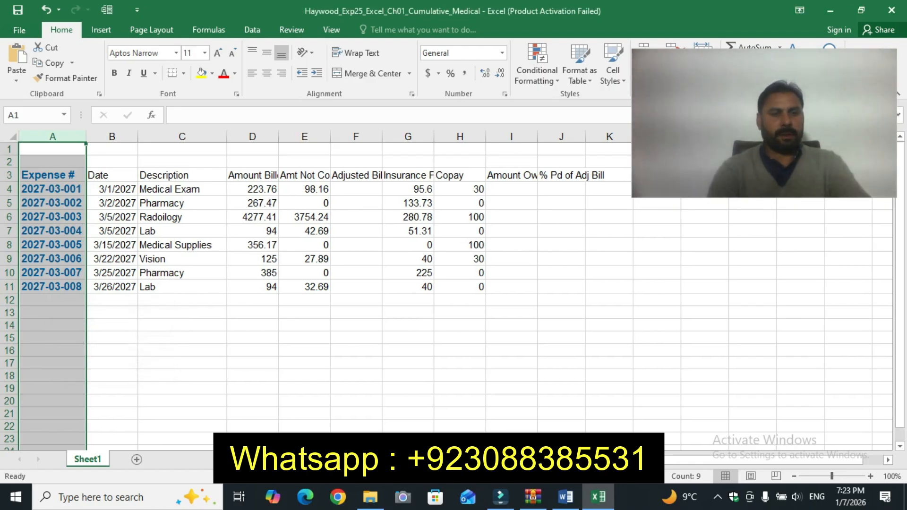
pyautogui.click(252, 350)
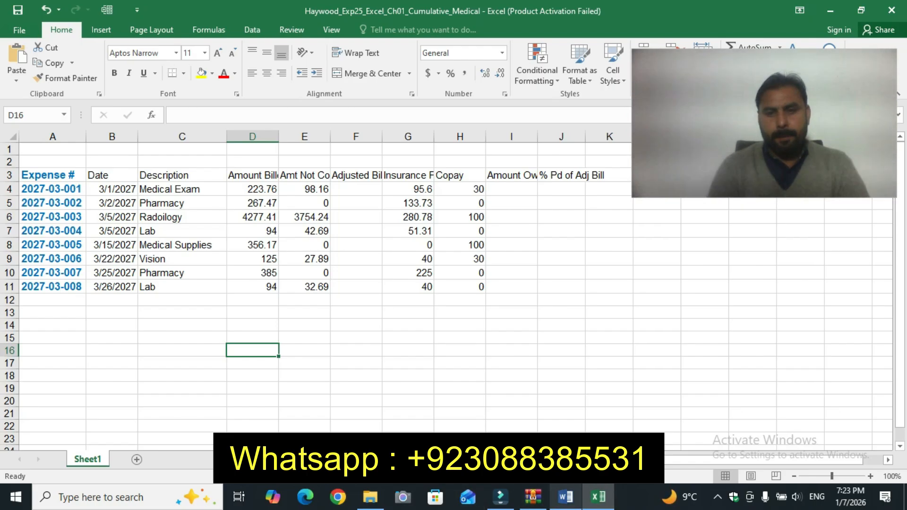
# Return to Word and give the step 7 instruction text font size 12 and yellow highlighting.
pyautogui.click(565, 497)
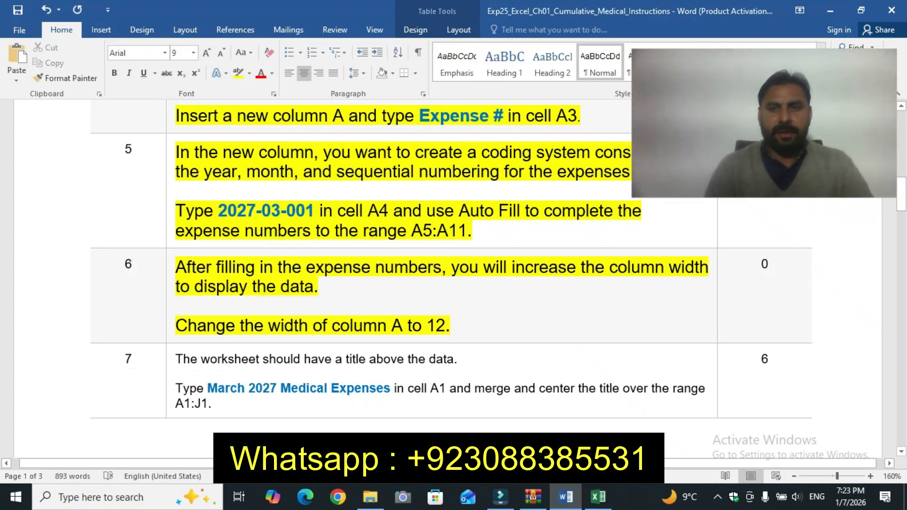
pyautogui.moveTo(902, 194); pyautogui.dragTo(901, 201)
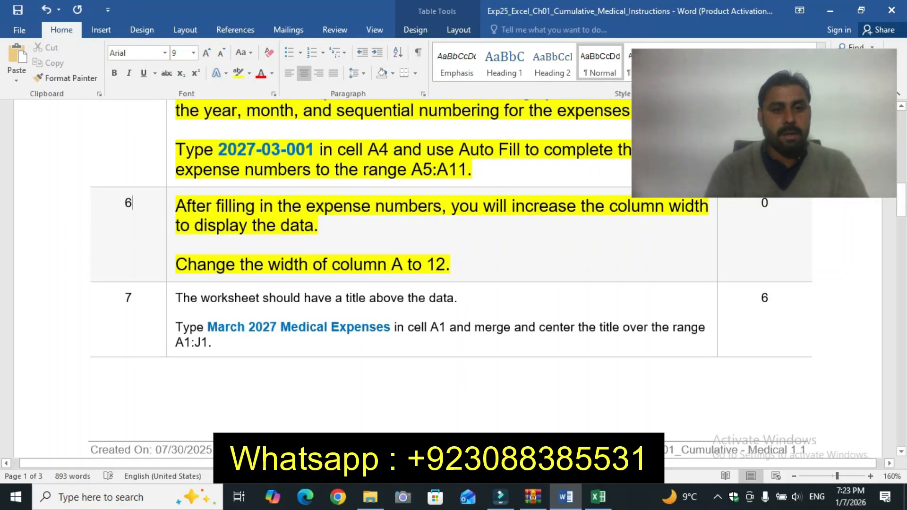
pyautogui.click(170, 314)
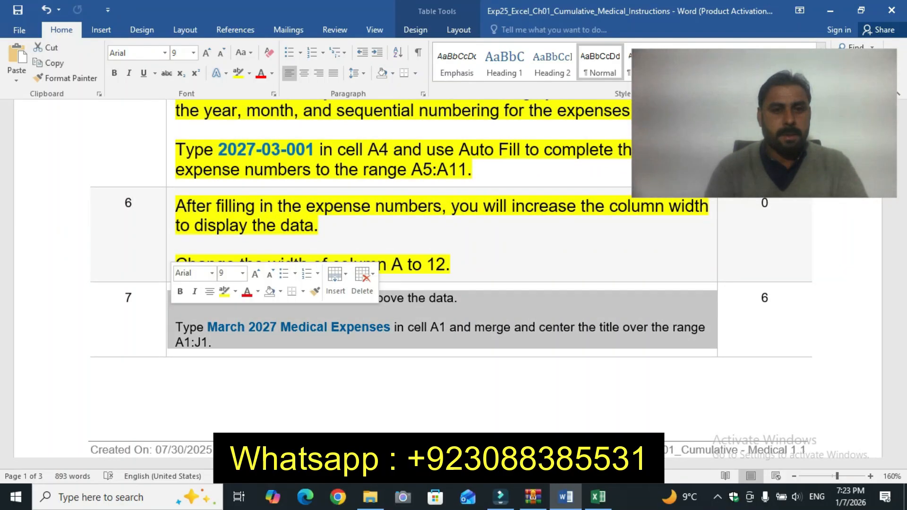
pyautogui.click(242, 273)
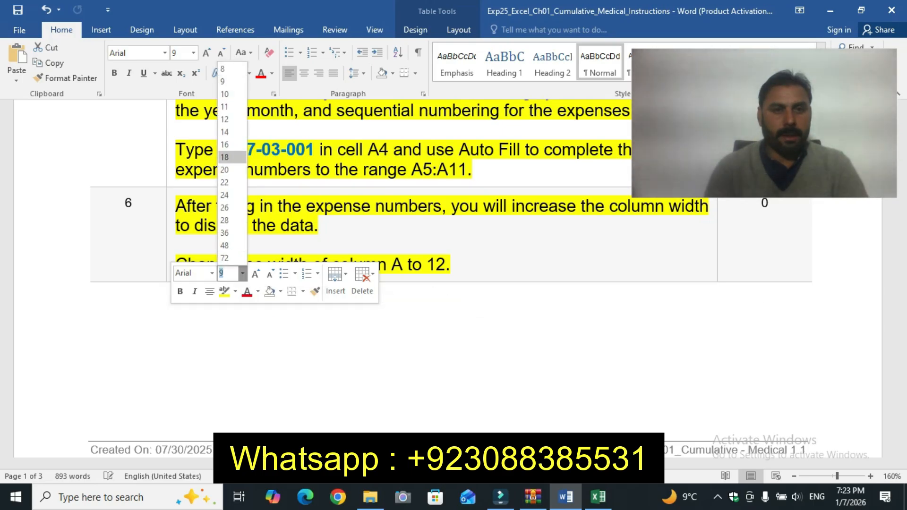
pyautogui.click(225, 119)
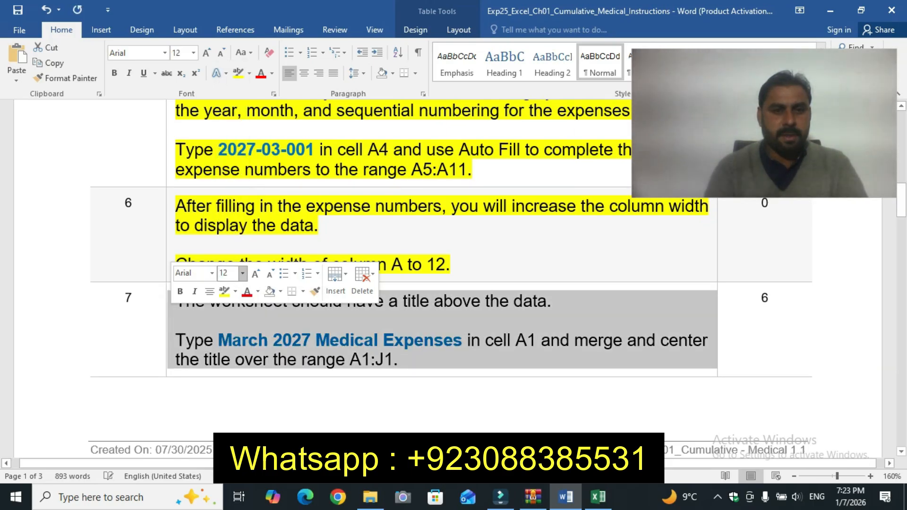
pyautogui.click(225, 292)
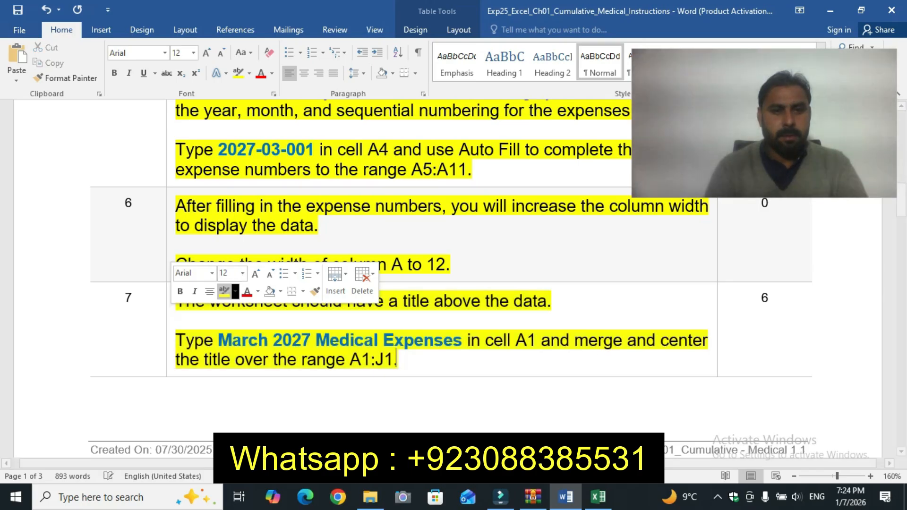
pyautogui.click(131, 297)
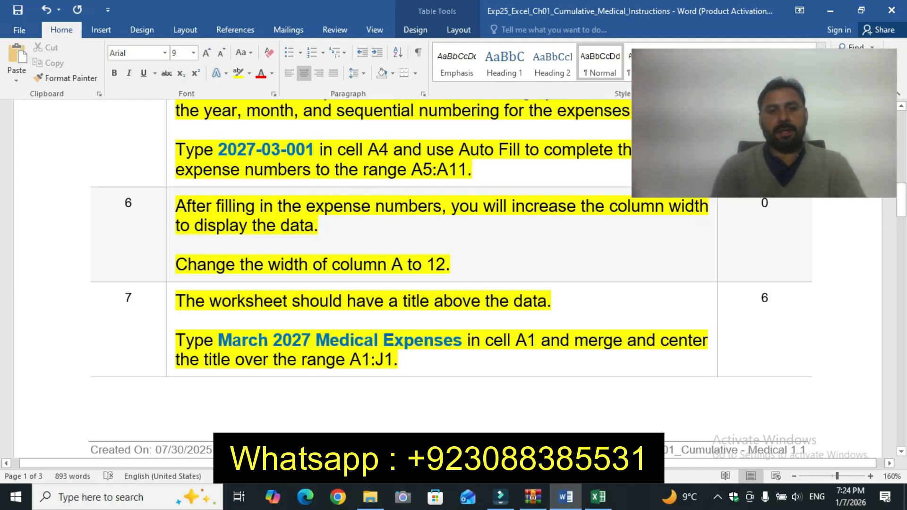
# Copy March 2027 Medical Expenses from the step 7 instruction and paste it into cell A1 in Excel.
pyautogui.moveTo(217, 340); pyautogui.dragTo(467, 340)
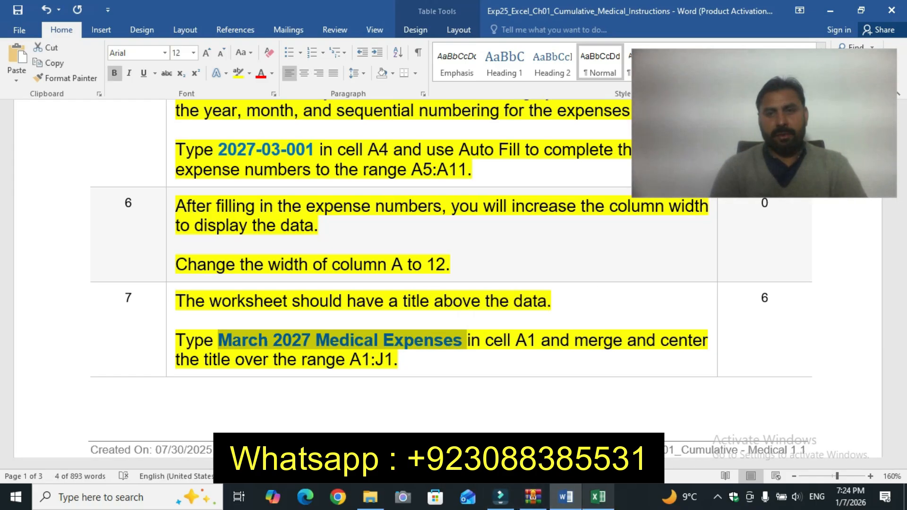
pyautogui.moveTo(598, 497)
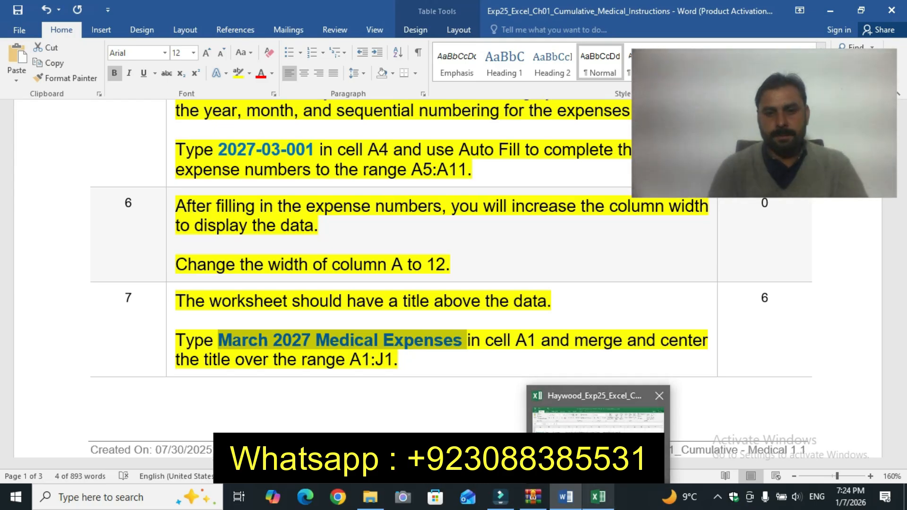
pyautogui.click(598, 496)
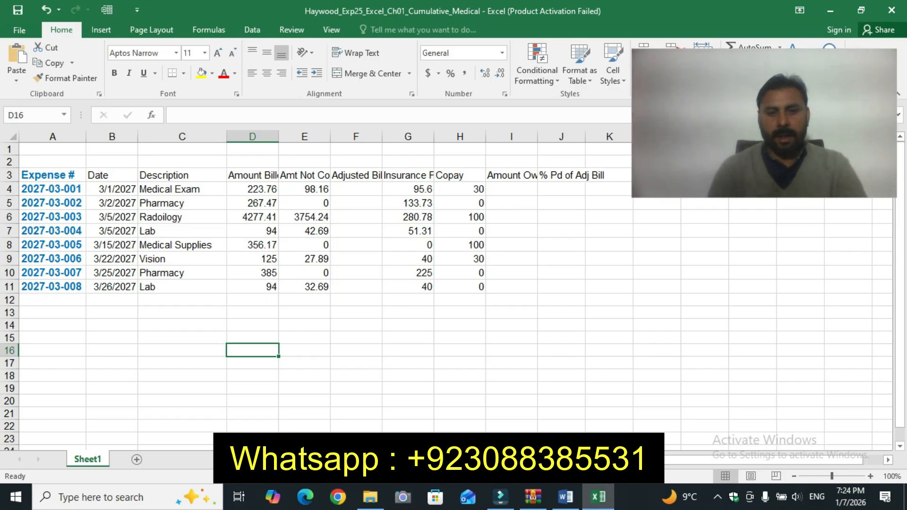
pyautogui.click(566, 497)
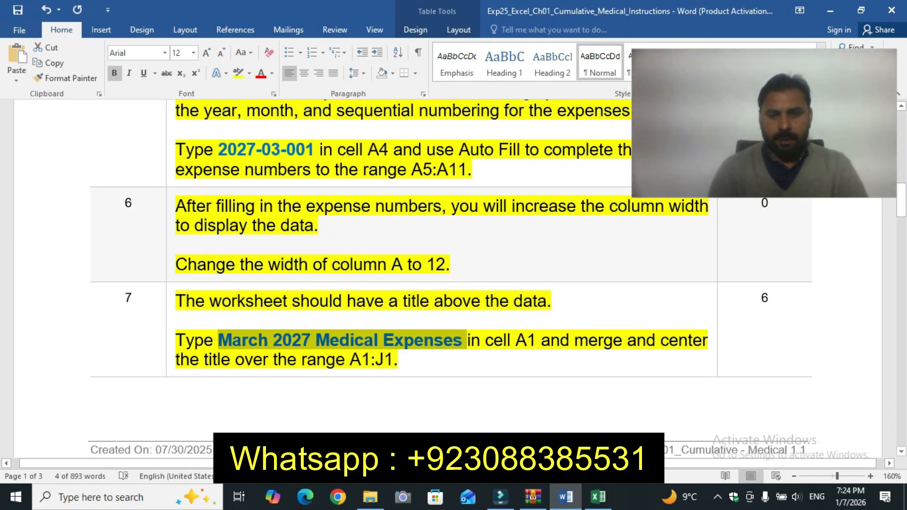
pyautogui.click(598, 496)
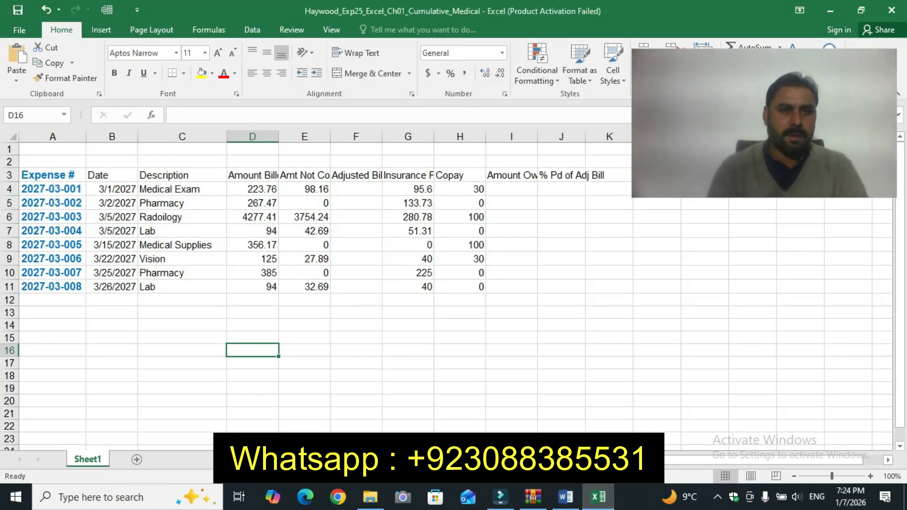
pyautogui.click(9, 149)
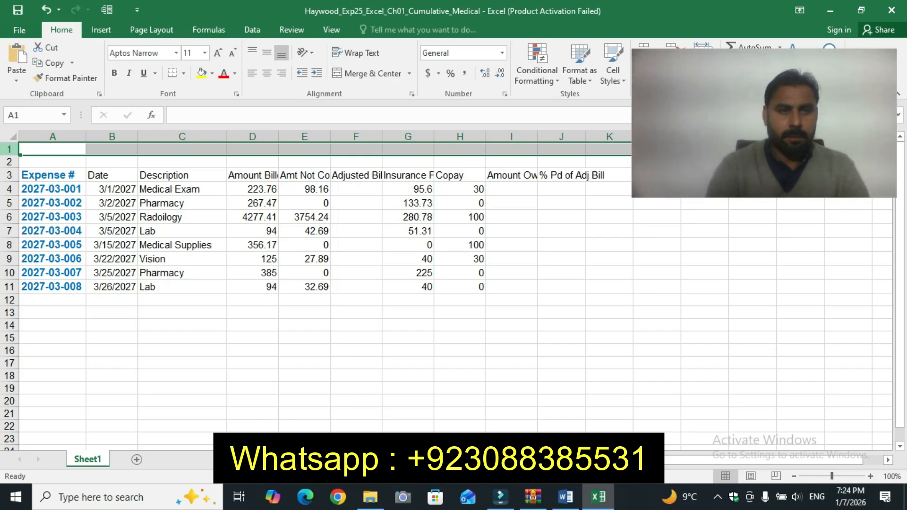
pyautogui.click(52, 149)
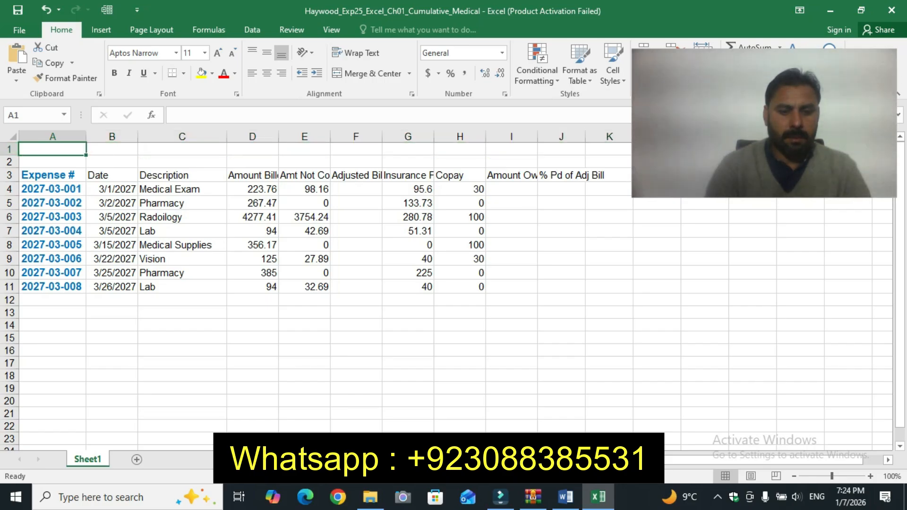
pyautogui.write('March 2027 Medical Expenses')
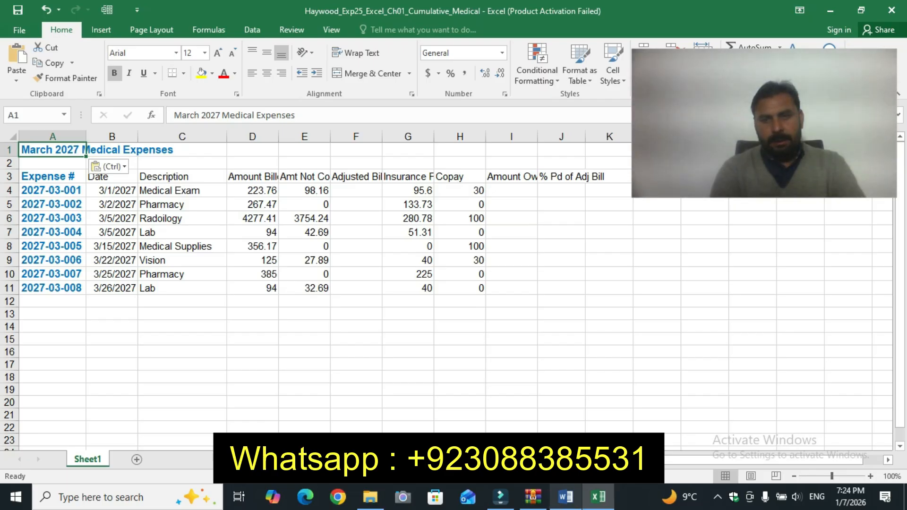
# Recheck the title range in the step 7 instruction in Word, then merge and center A1:J1 in Excel.
pyautogui.click(565, 496)
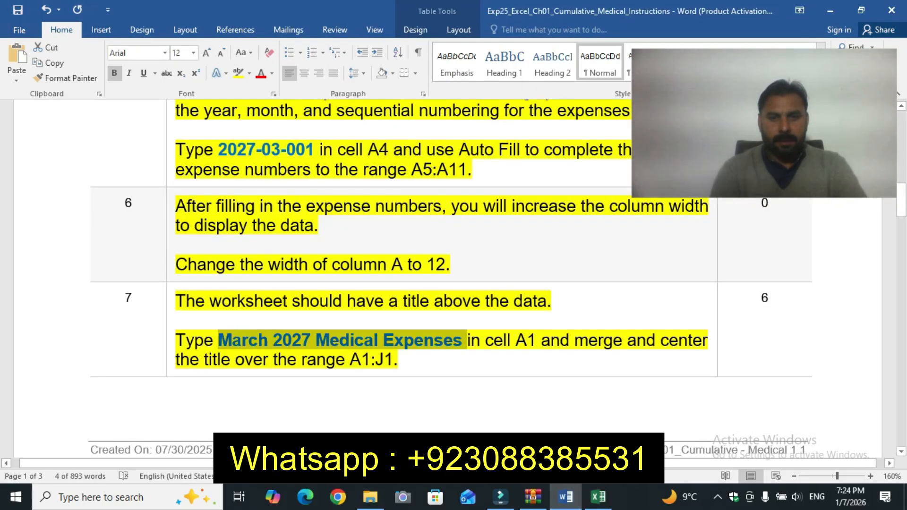
pyautogui.moveTo(350, 360); pyautogui.dragTo(394, 360)
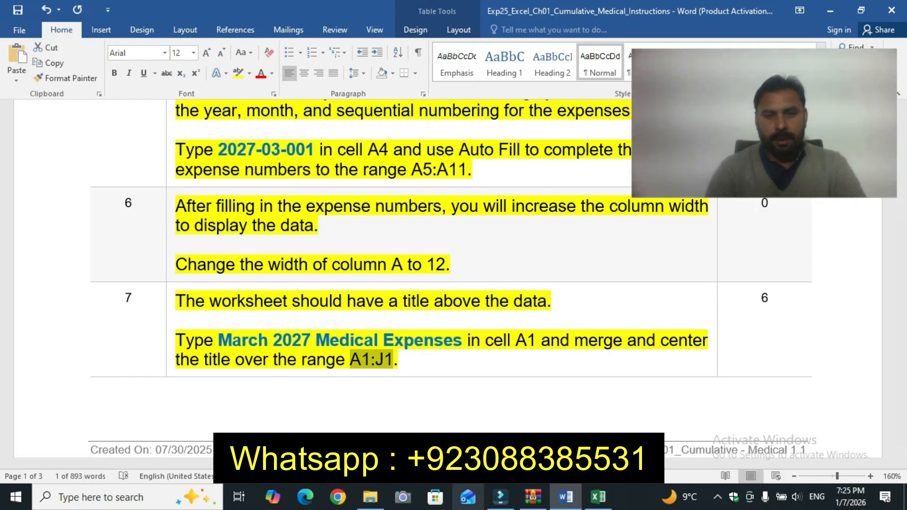
pyautogui.moveTo(598, 497)
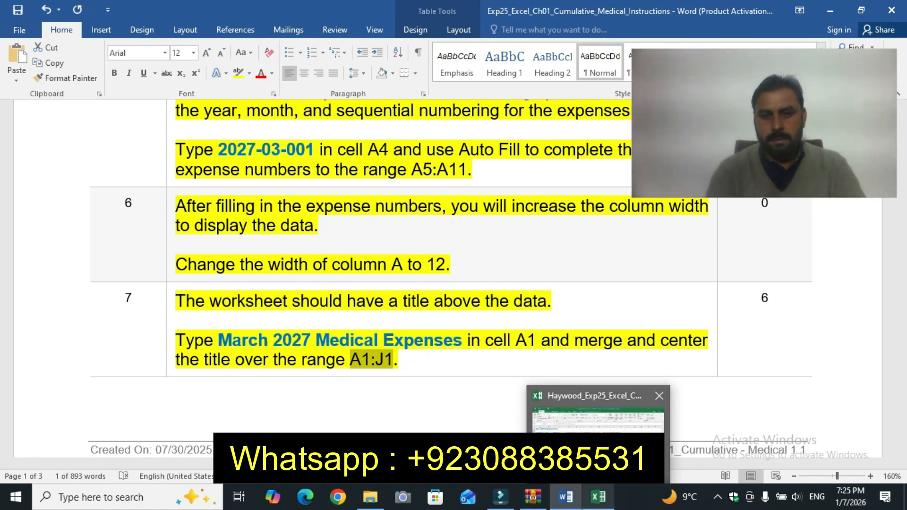
pyautogui.click(597, 497)
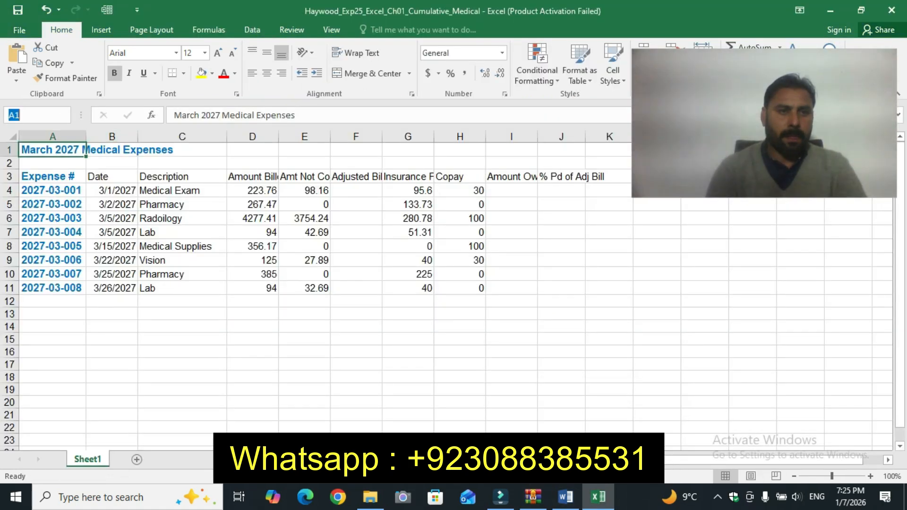
pyautogui.press('BackSpace')
pyautogui.write('A1:J1')
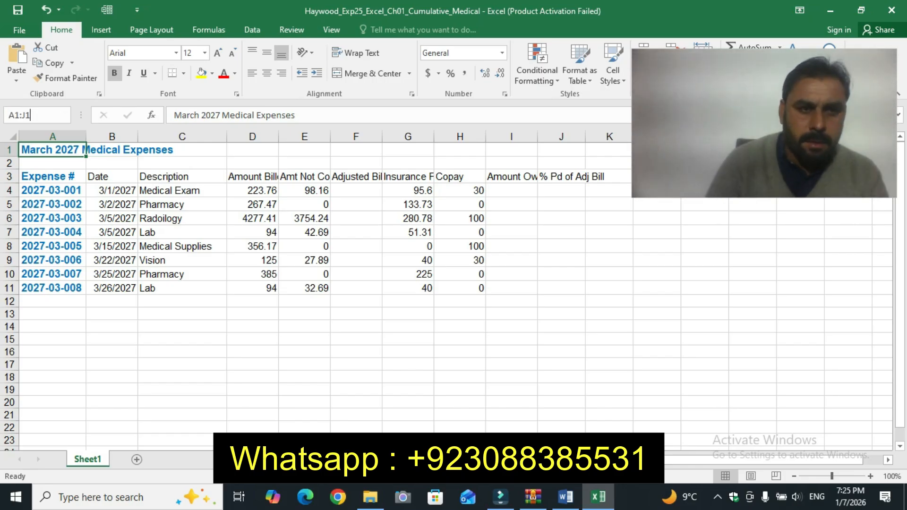
pyautogui.press('Return')
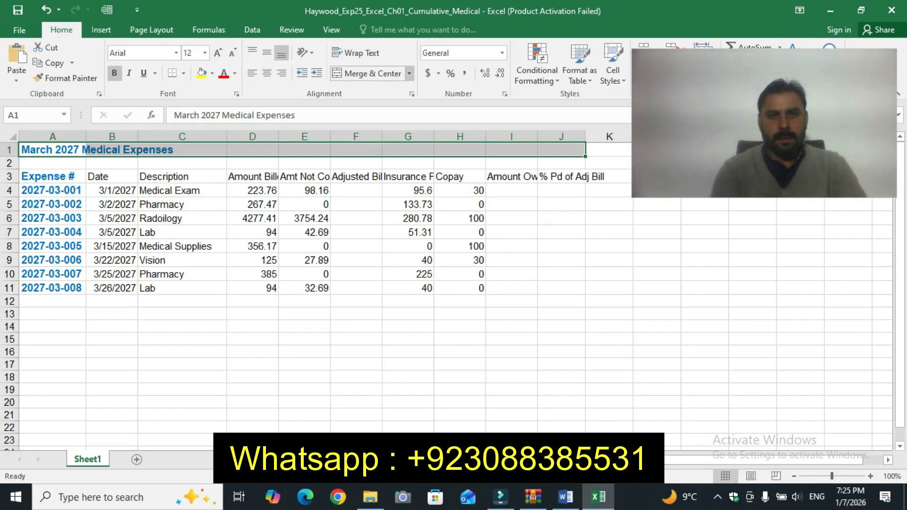
pyautogui.click(410, 73)
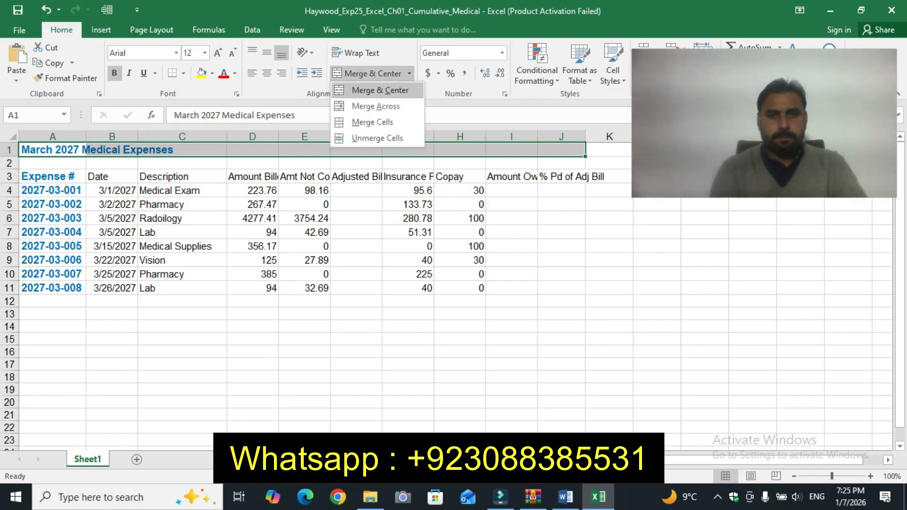
pyautogui.click(380, 90)
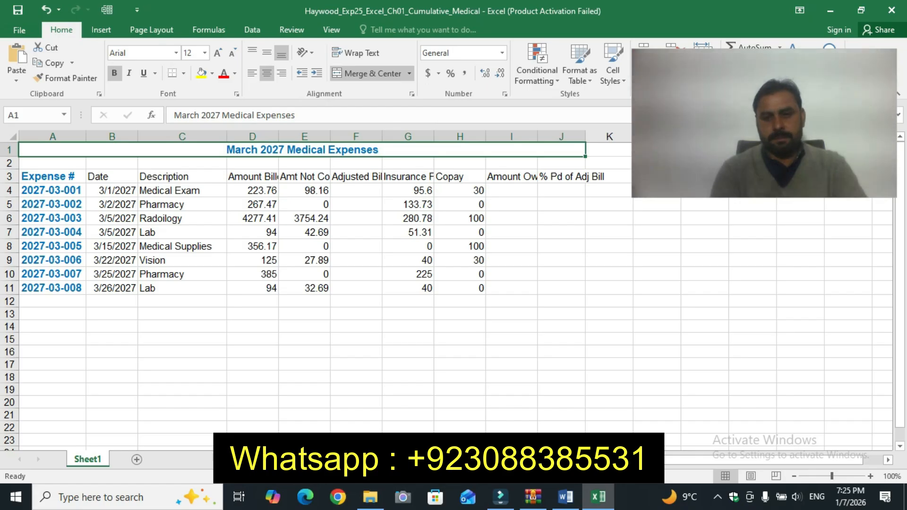
# Return to Word and give the step 8 instruction text font size 12 and yellow highlighting.
pyautogui.click(565, 497)
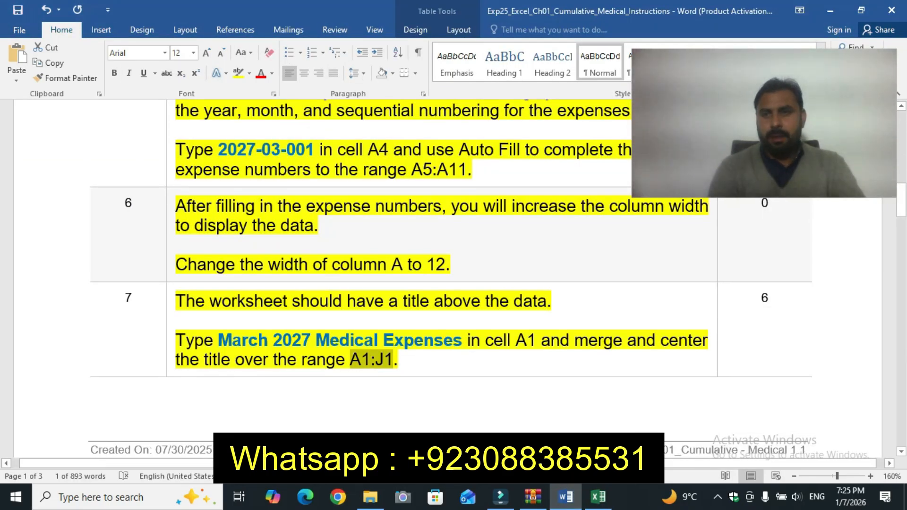
pyautogui.moveTo(901, 199); pyautogui.dragTo(901, 244)
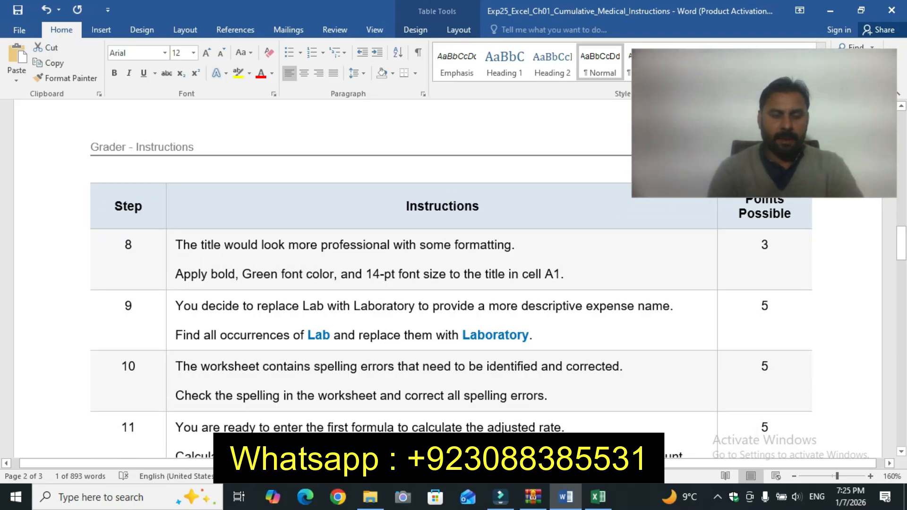
pyautogui.click(171, 255)
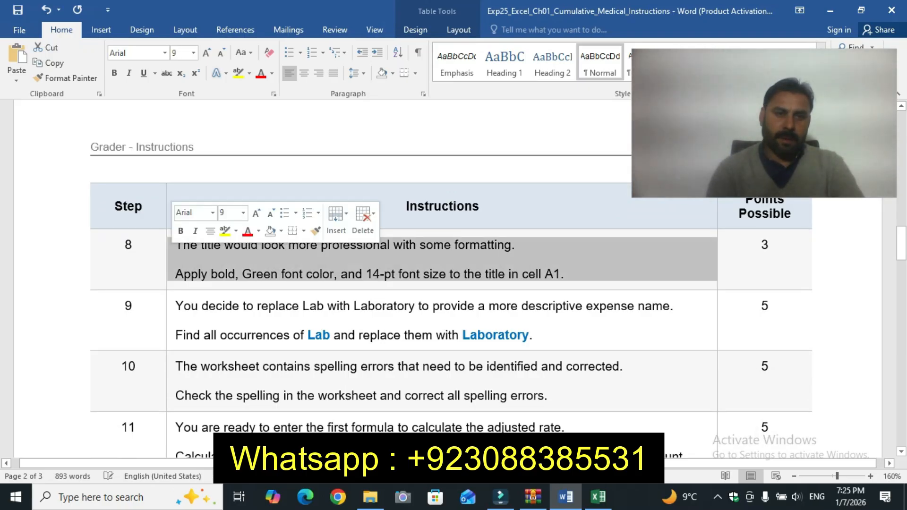
pyautogui.click(243, 213)
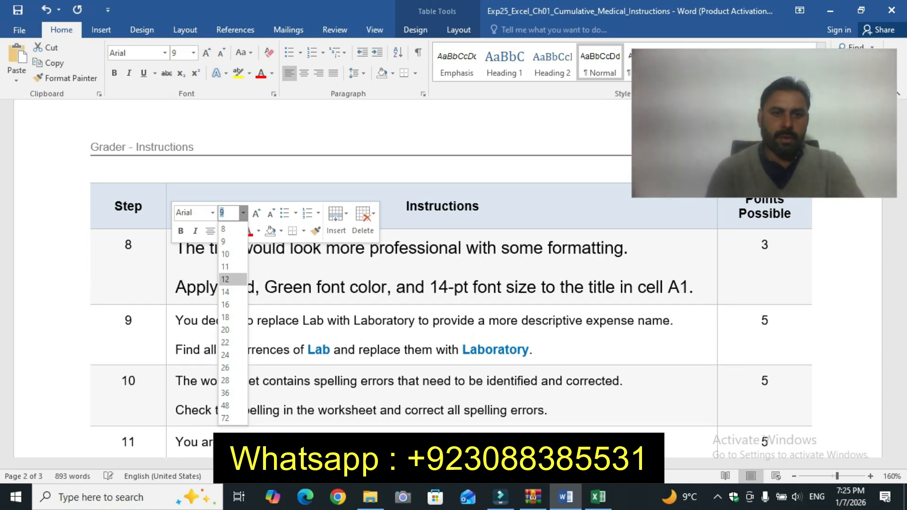
pyautogui.click(225, 279)
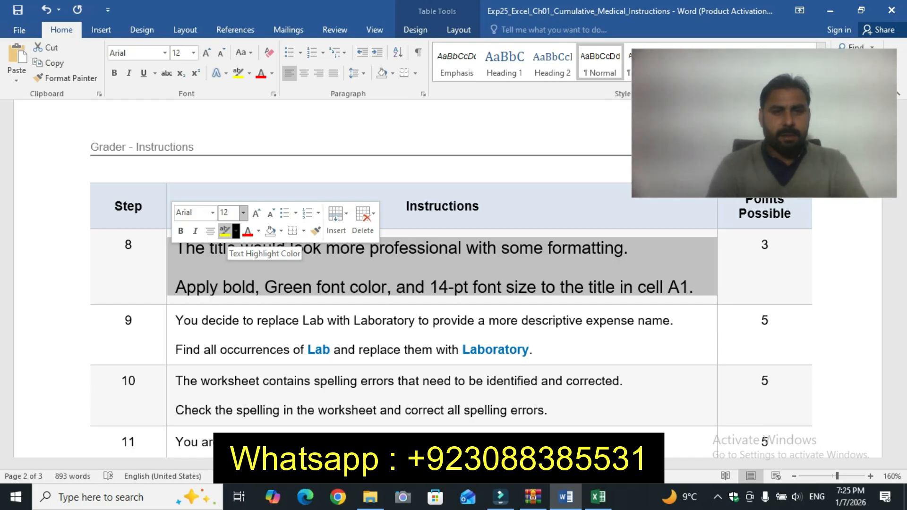
pyautogui.click(225, 231)
pyautogui.click(132, 244)
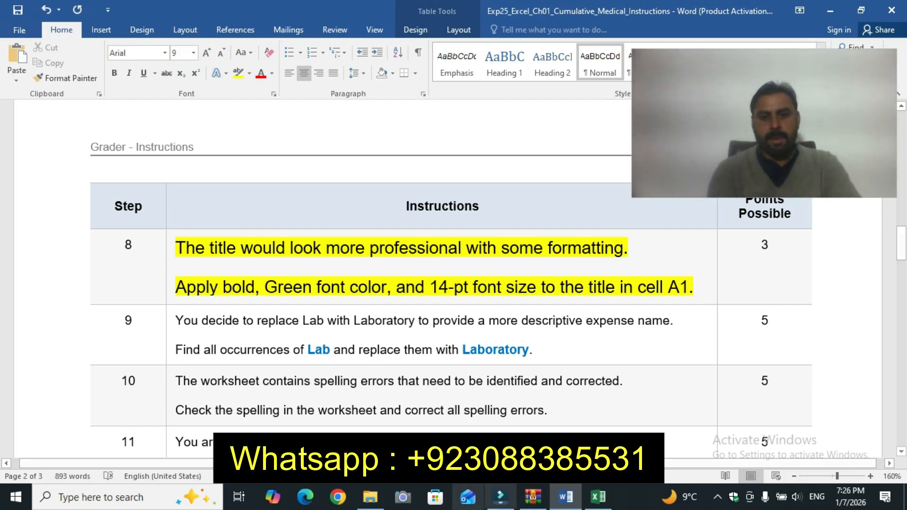
# Switch to Excel, rechecking the step 8 instruction in Word, and apply bold and the standard Green font color to the title in A1.
pyautogui.hotkey('alt', 'Tab')
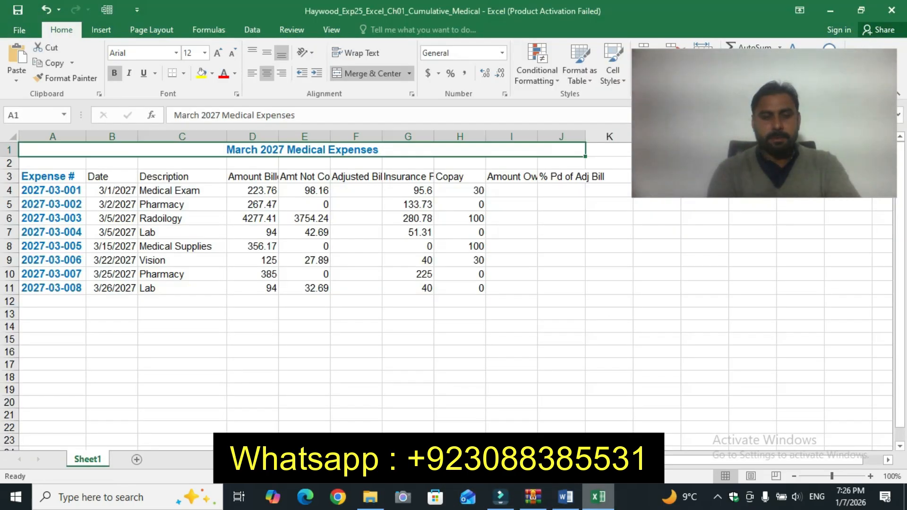
pyautogui.hotkey('alt', 'Tab')
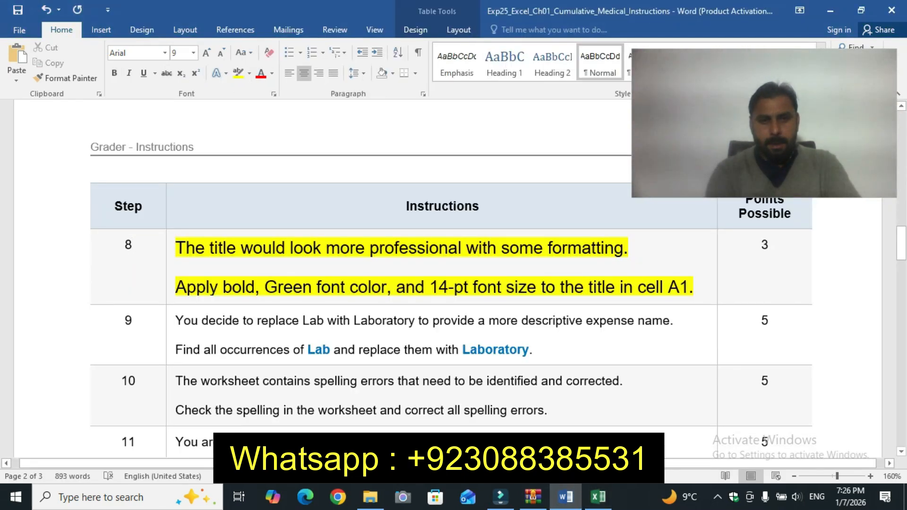
pyautogui.hotkey('alt', 'Tab')
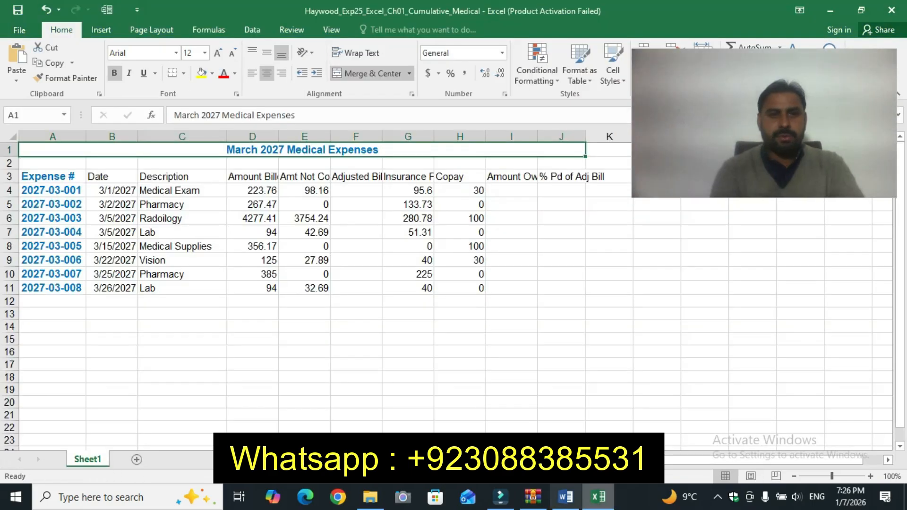
pyautogui.hotkey('ctrl', 'b')
pyautogui.hotkey('ctrl', 'b')
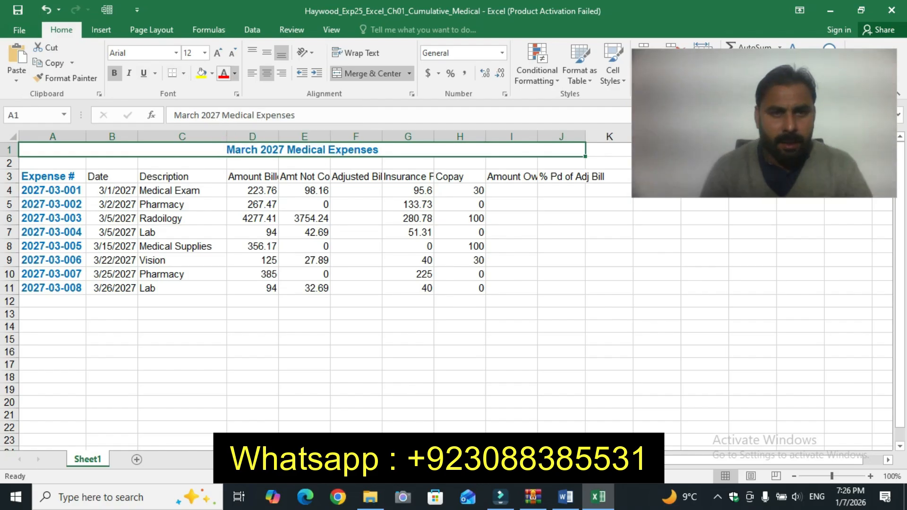
pyautogui.click(235, 73)
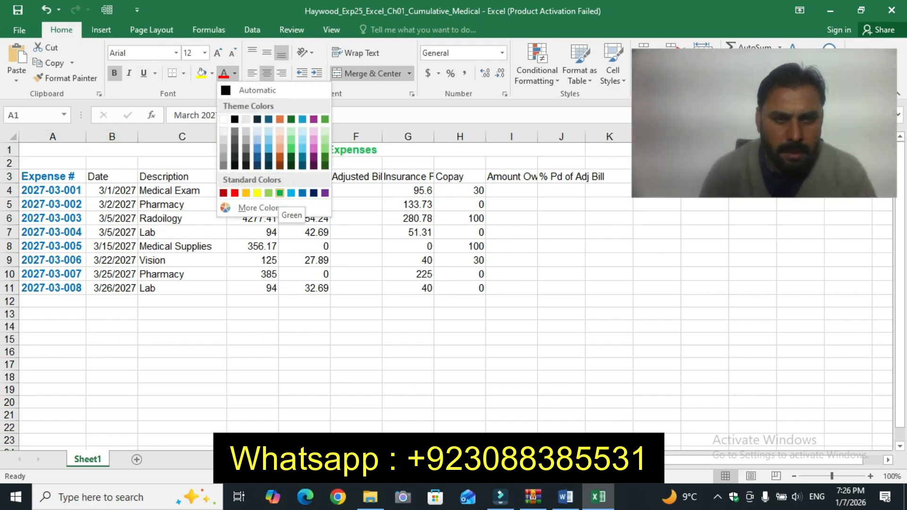
pyautogui.click(279, 193)
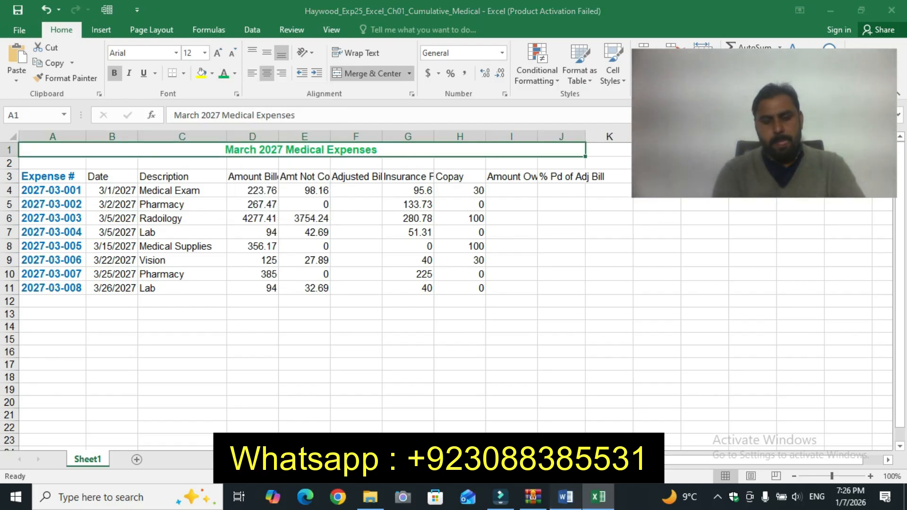
# Check the required title size in Word and set the font size of cell A1 to 14 in Excel.
pyautogui.hotkey('alt', 'Tab')
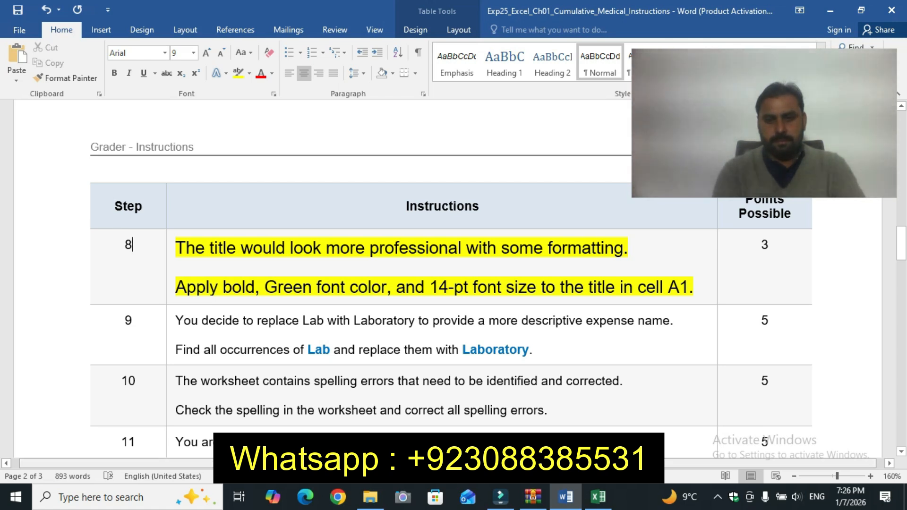
pyautogui.hotkey('alt', 'Tab')
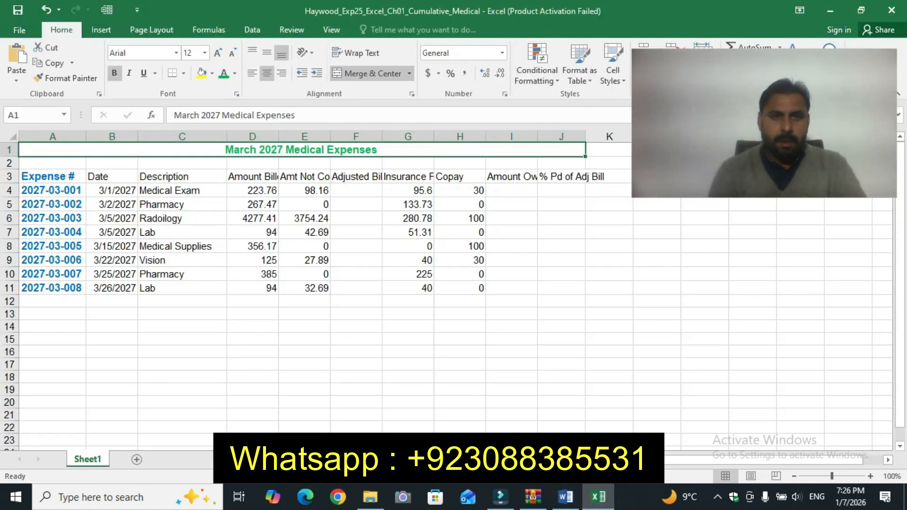
pyautogui.click(205, 52)
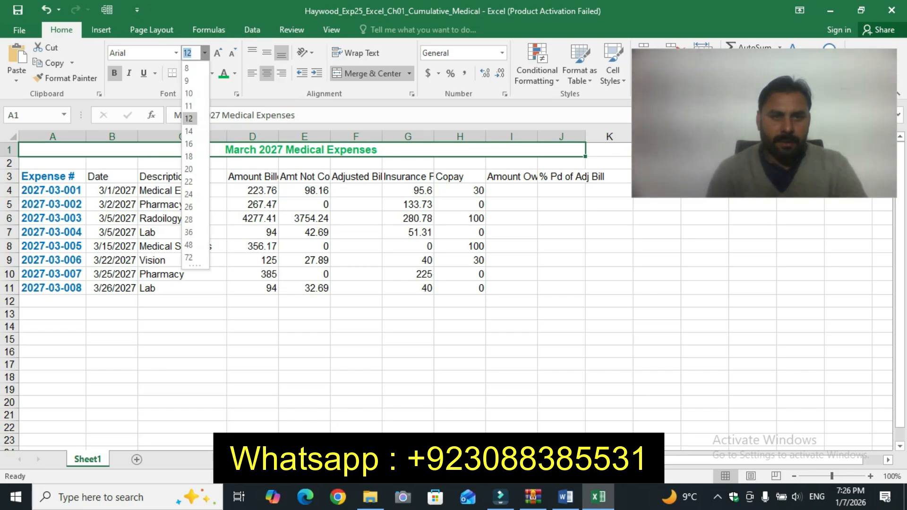
pyautogui.click(188, 131)
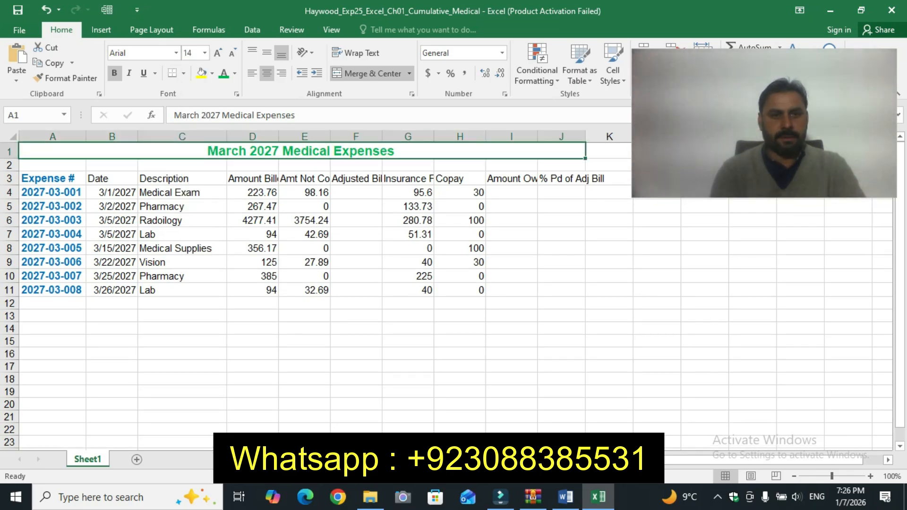
# Return to Word and give the step 9 instruction text font size 12 and yellow highlighting.
pyautogui.click(565, 497)
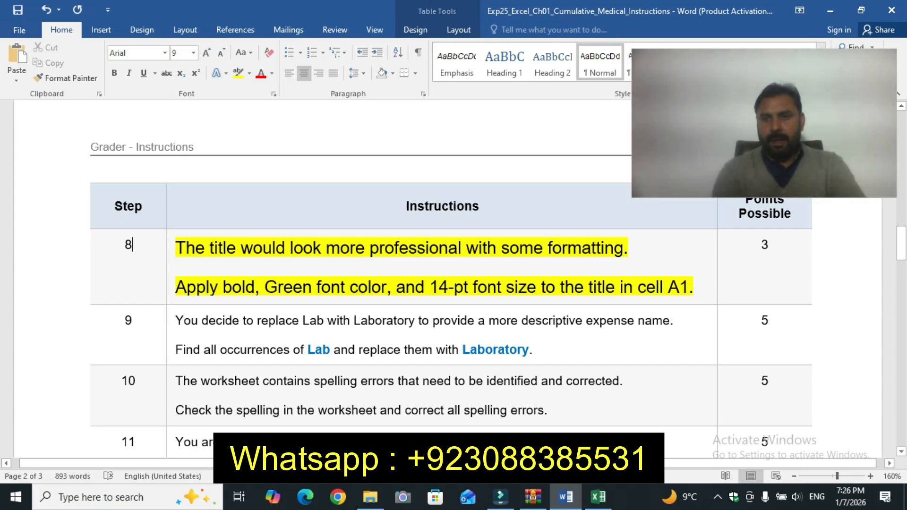
pyautogui.moveTo(901, 243); pyautogui.dragTo(901, 248)
pyautogui.click(133, 196)
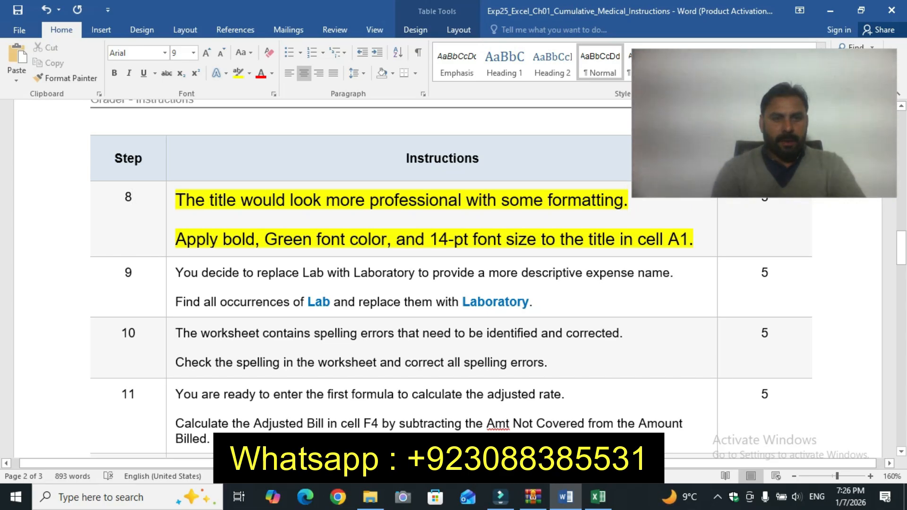
pyautogui.click(171, 279)
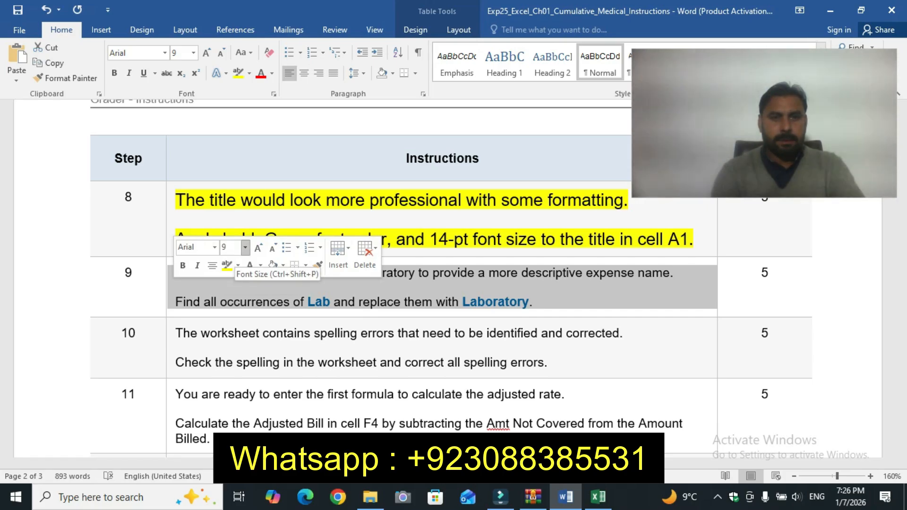
pyautogui.click(244, 247)
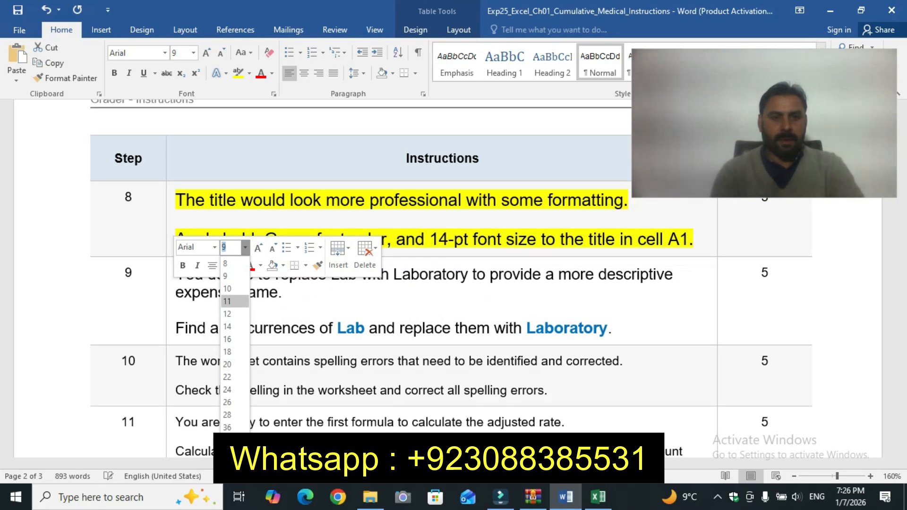
pyautogui.click(228, 313)
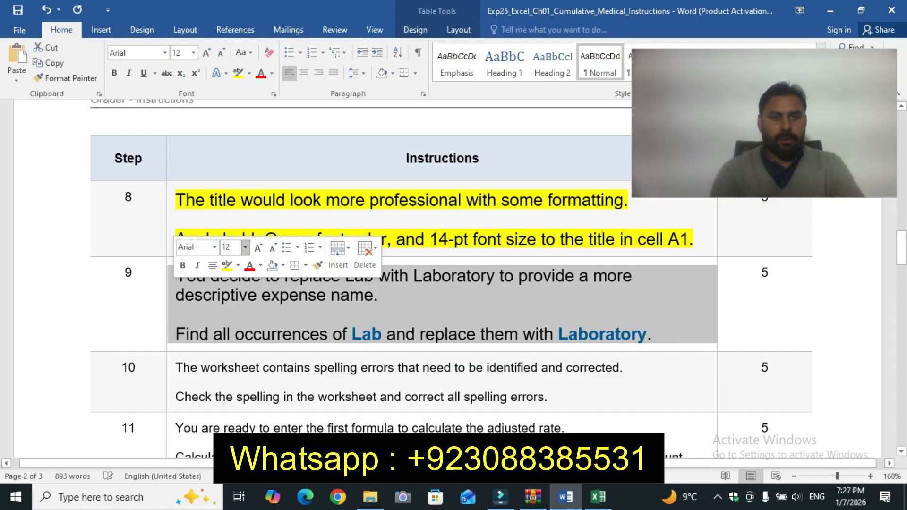
pyautogui.click(125, 272)
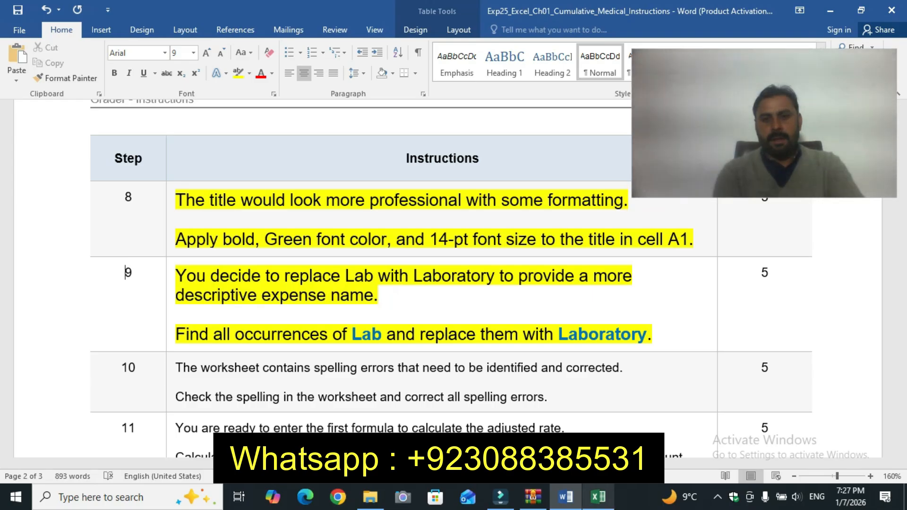
# Switch to Excel and start a Replace with Lab as the text to find, checking the term in the step 9 instruction in Word.
pyautogui.click(598, 497)
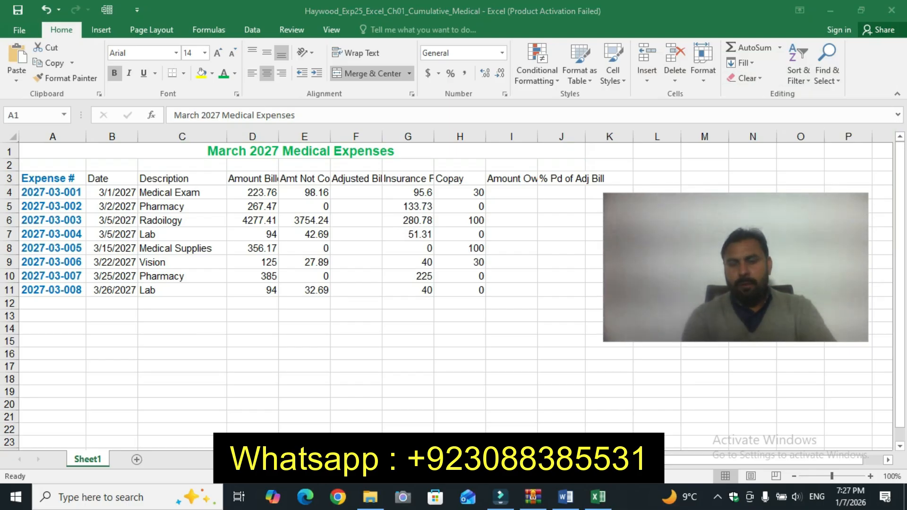
pyautogui.hotkey('alt', 'Tab')
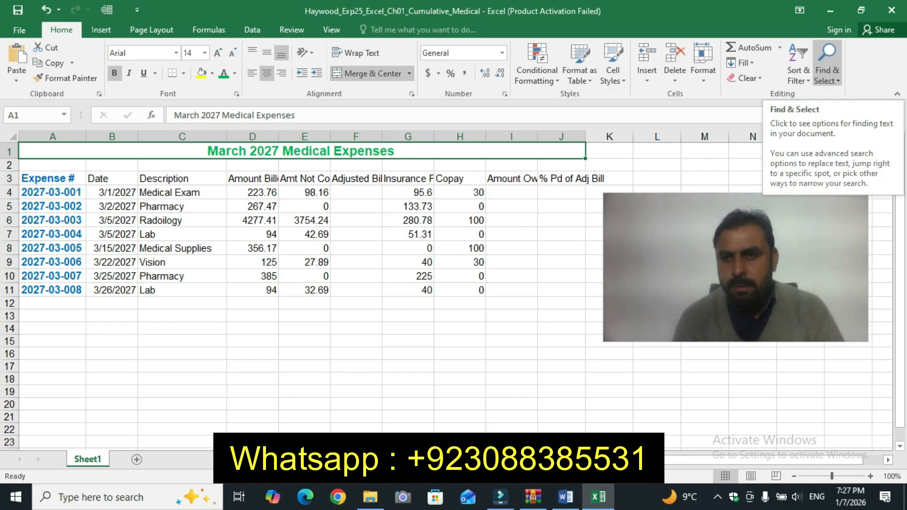
pyautogui.click(826, 66)
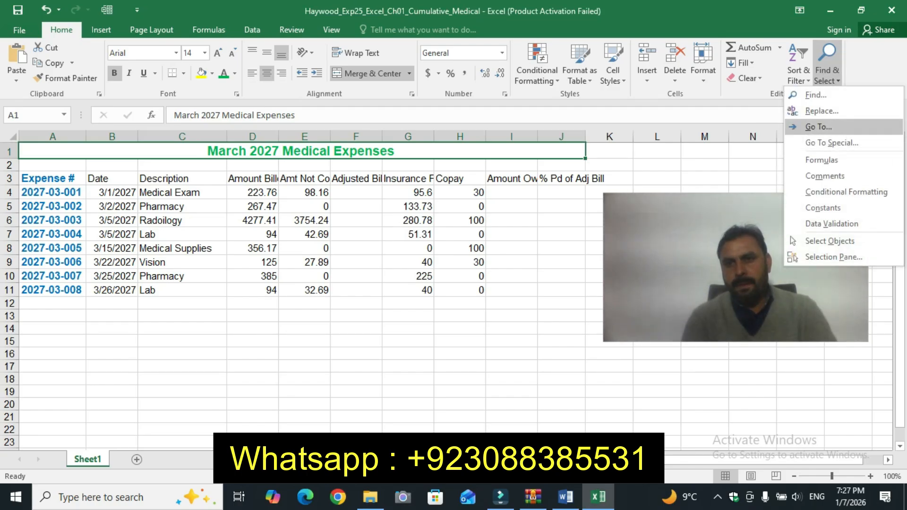
pyautogui.click(821, 111)
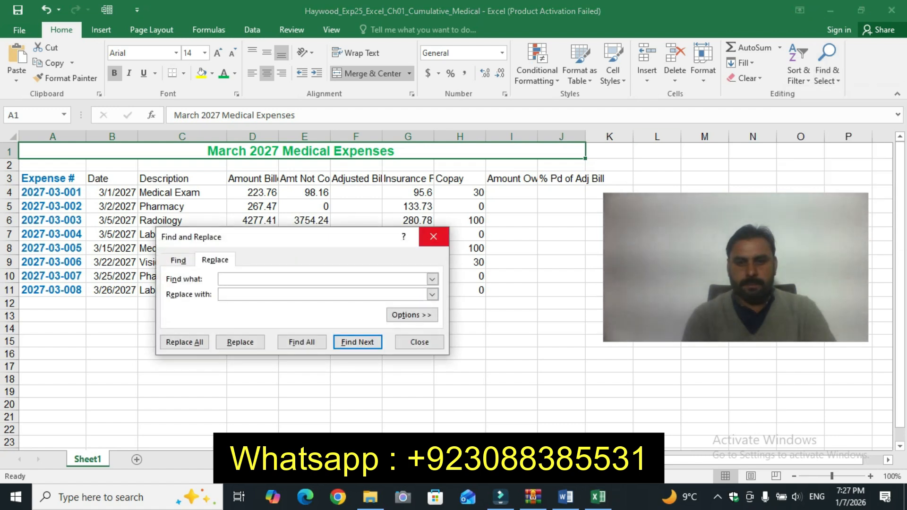
pyautogui.click(566, 496)
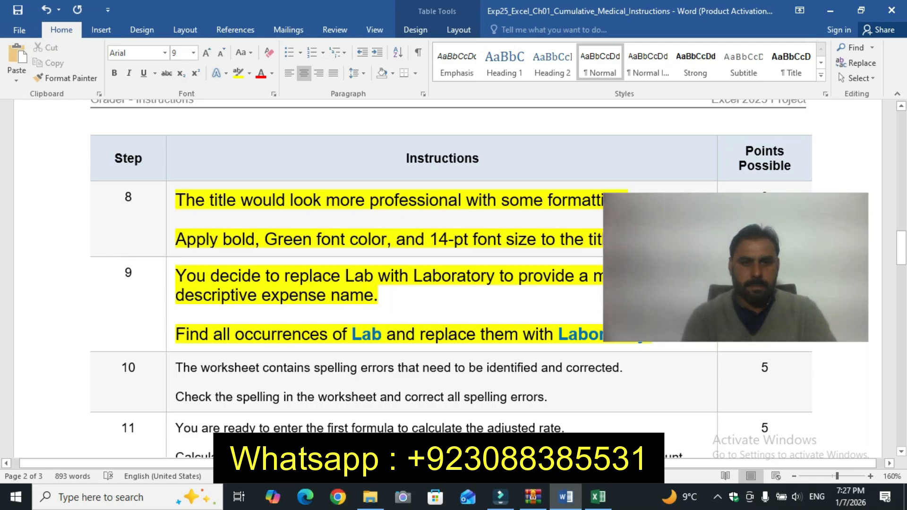
pyautogui.moveTo(352, 334); pyautogui.dragTo(381, 334)
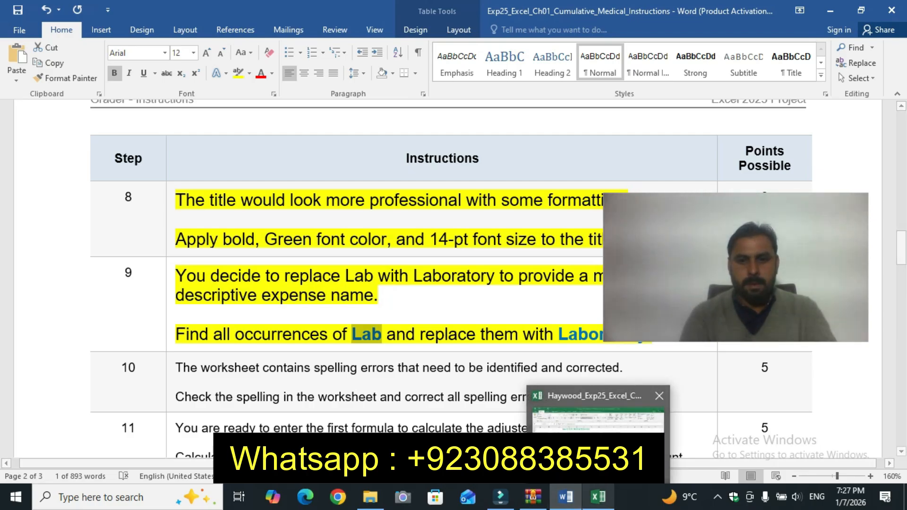
pyautogui.click(597, 497)
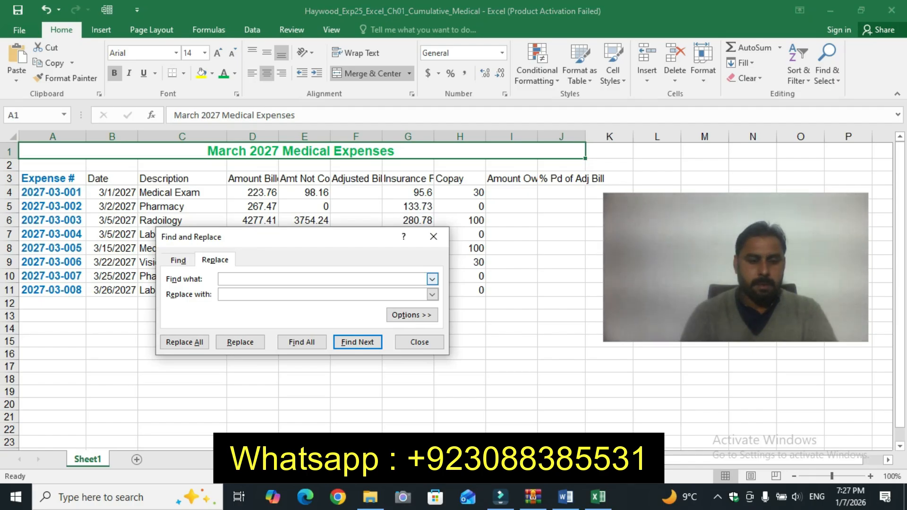
pyautogui.write('Lab')
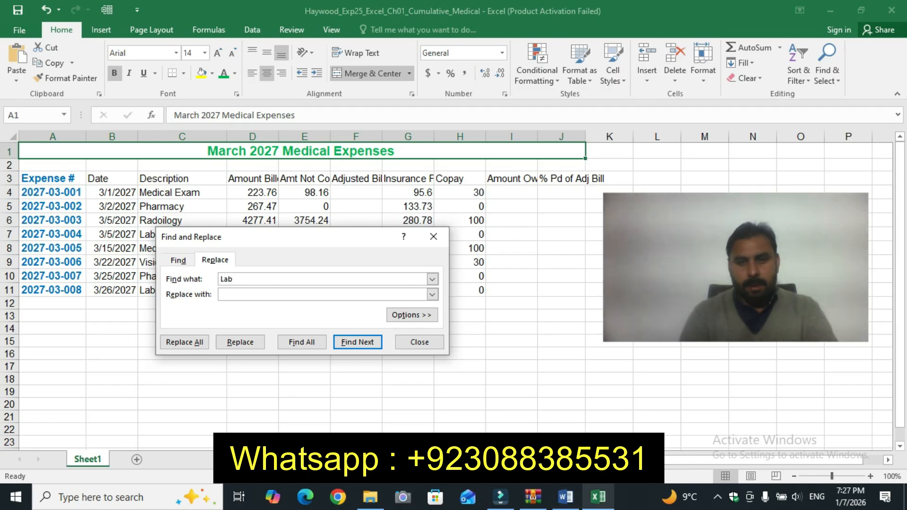
# Copy the word Laboratory from step 9 in Word and replace all occurrences of Lab with it in the Excel worksheet.
pyautogui.hotkey('alt', 'Tab')
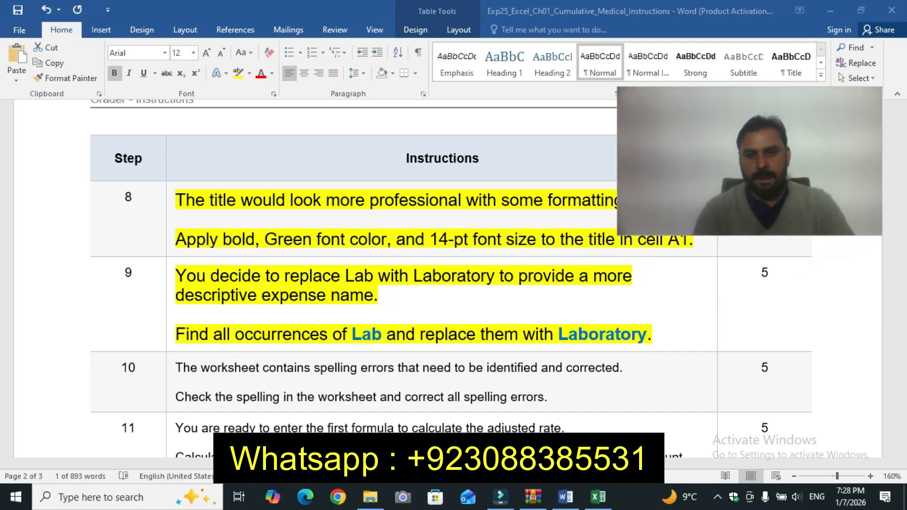
pyautogui.doubleClick(366, 334)
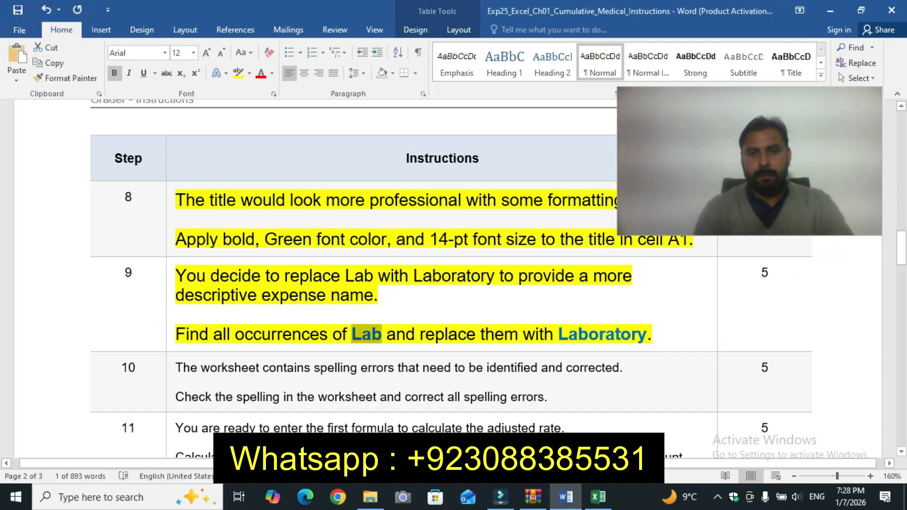
pyautogui.moveTo(558, 334); pyautogui.dragTo(646, 334)
pyautogui.hotkey('ctrl', 'c')
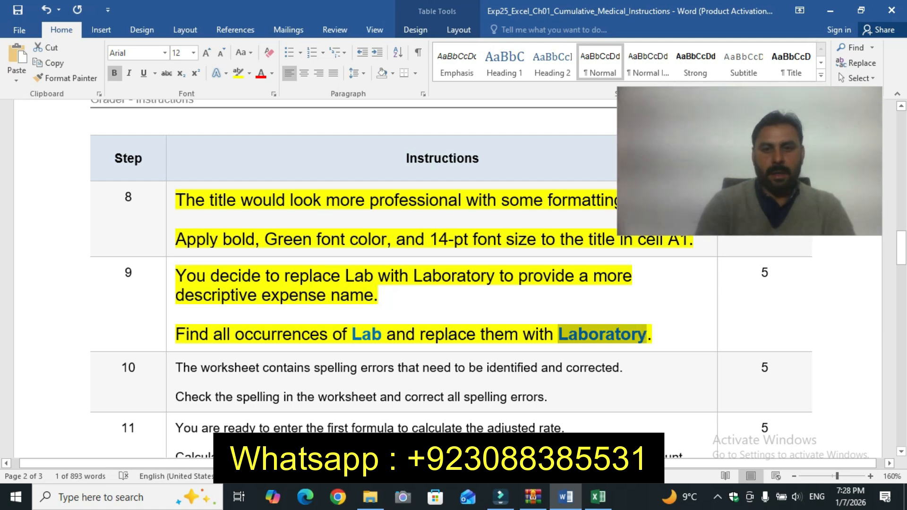
pyautogui.hotkey('alt', 'Tab')
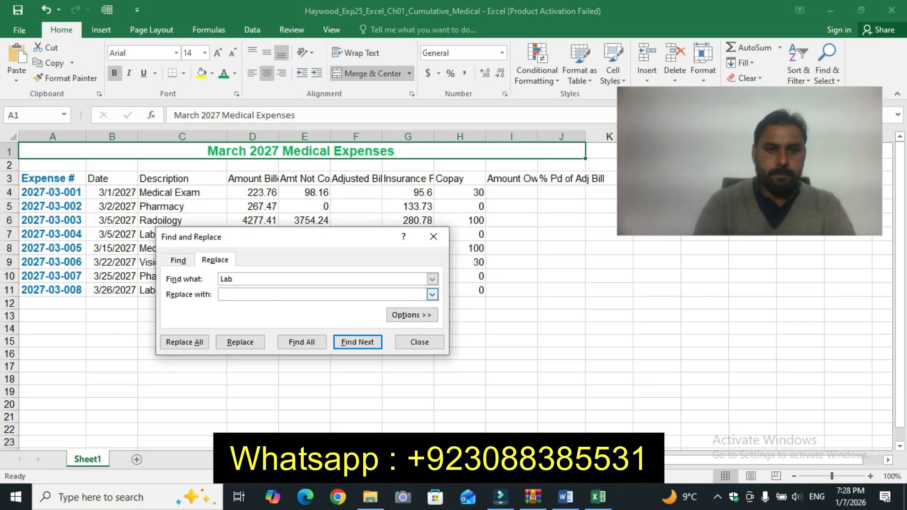
pyautogui.hotkey('ctrl', 'v')
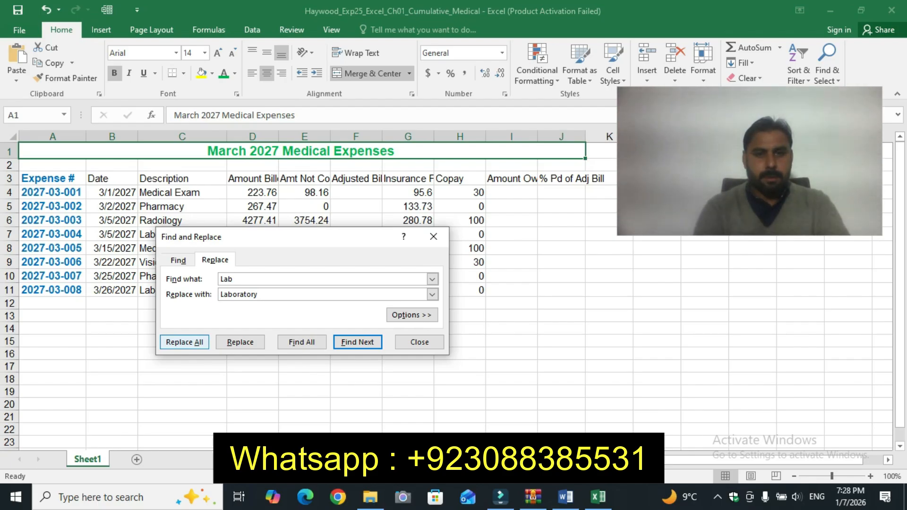
pyautogui.click(184, 342)
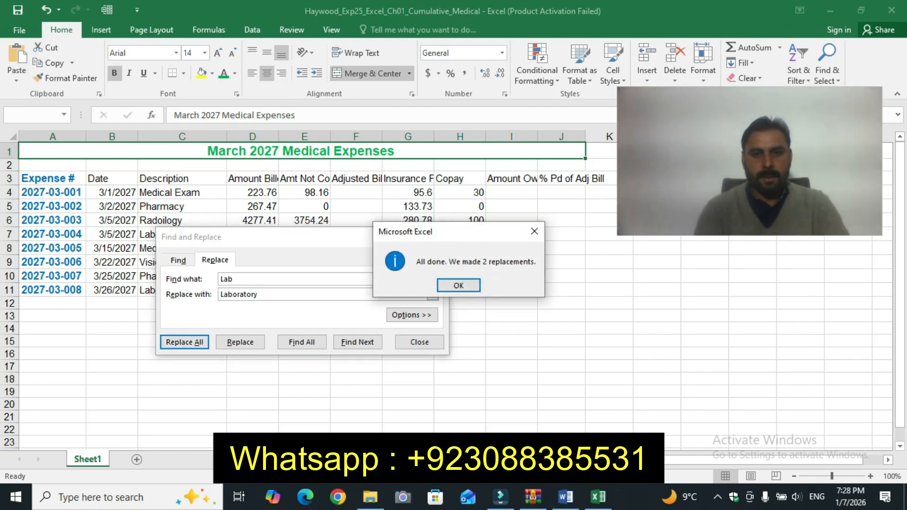
pyautogui.click(459, 285)
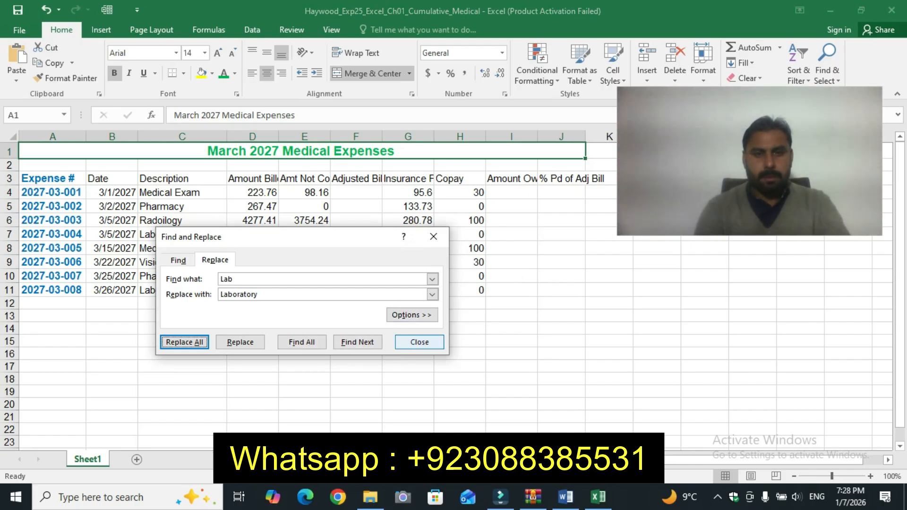
pyautogui.click(419, 342)
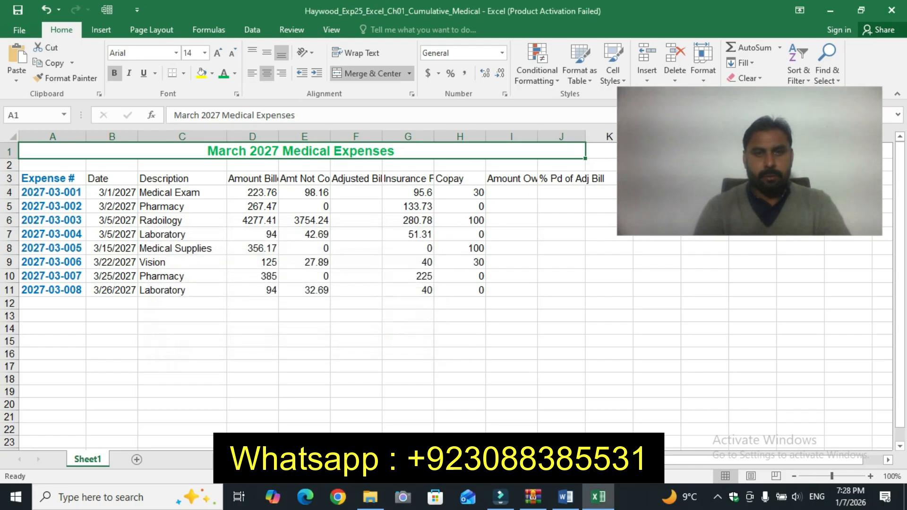
# Return to Word and give the step 10 instruction text font size 12 and yellow highlighting.
pyautogui.hotkey('alt', 'Tab')
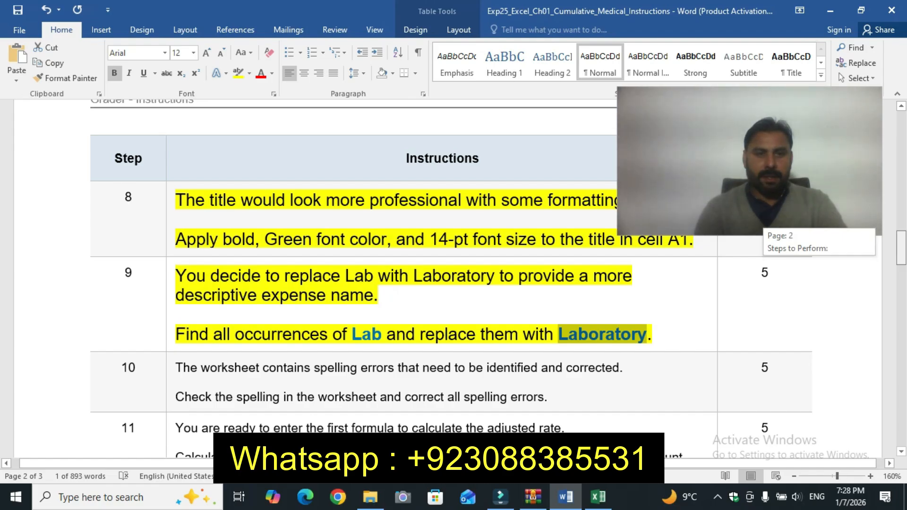
pyautogui.scroll(-3, 449, 279)
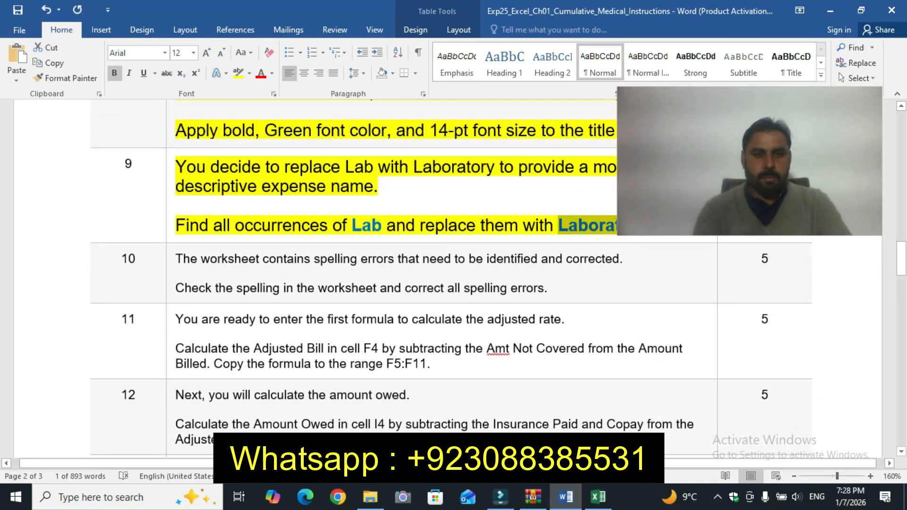
pyautogui.click(171, 274)
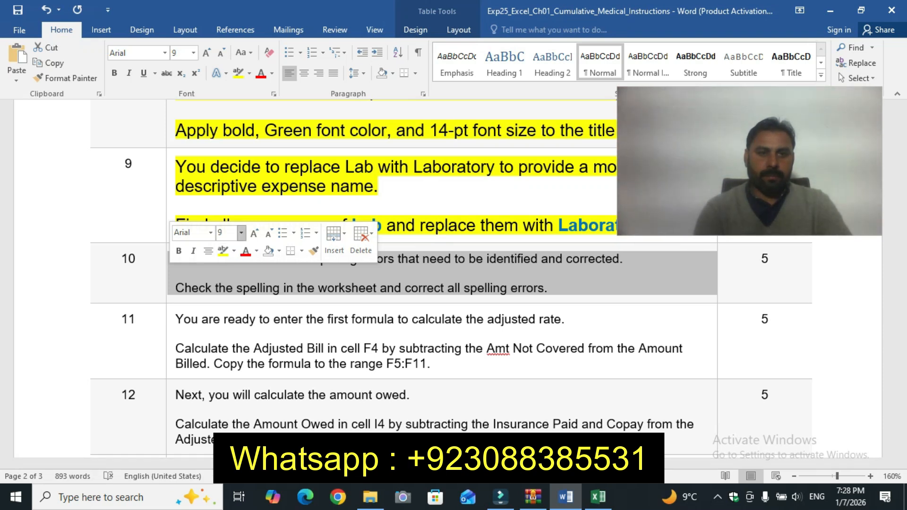
pyautogui.click(241, 232)
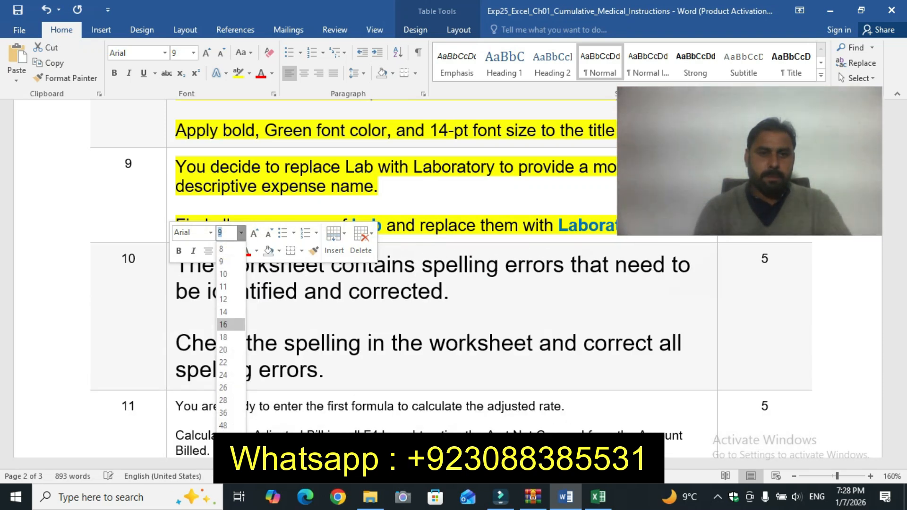
pyautogui.click(222, 299)
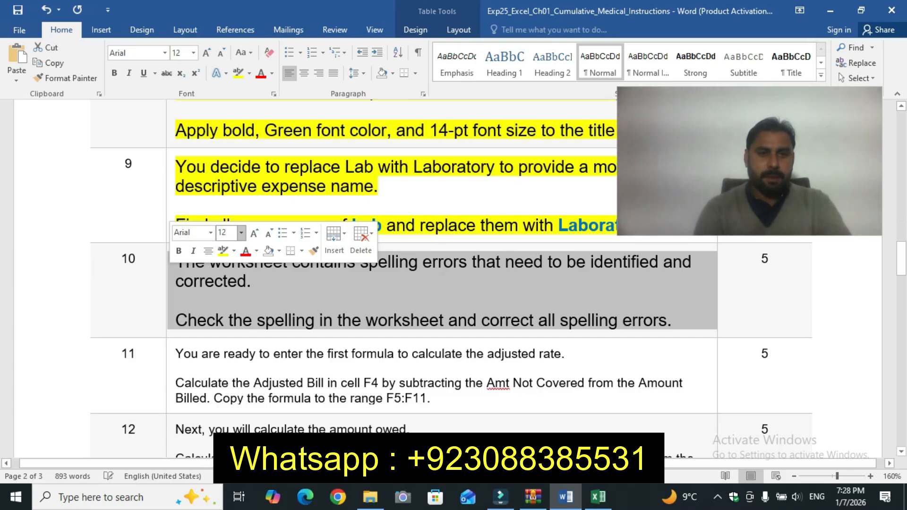
pyautogui.click(222, 250)
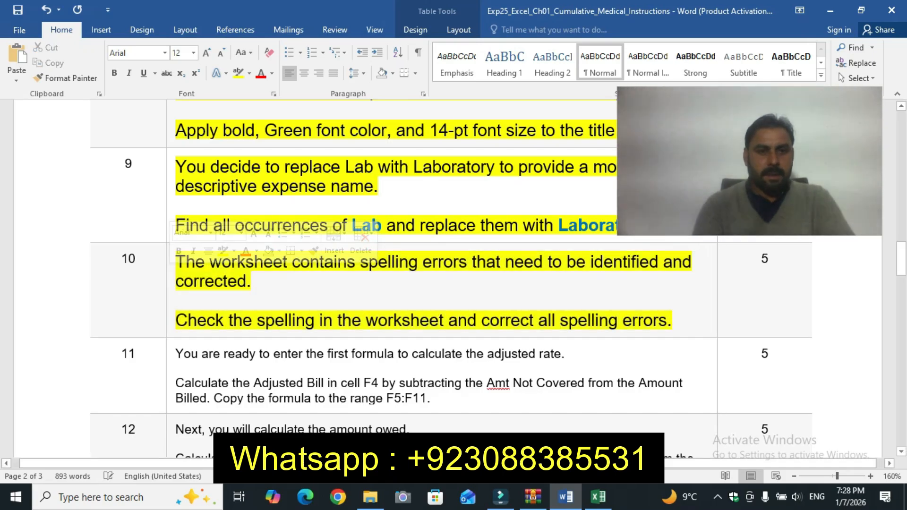
pyautogui.click(128, 259)
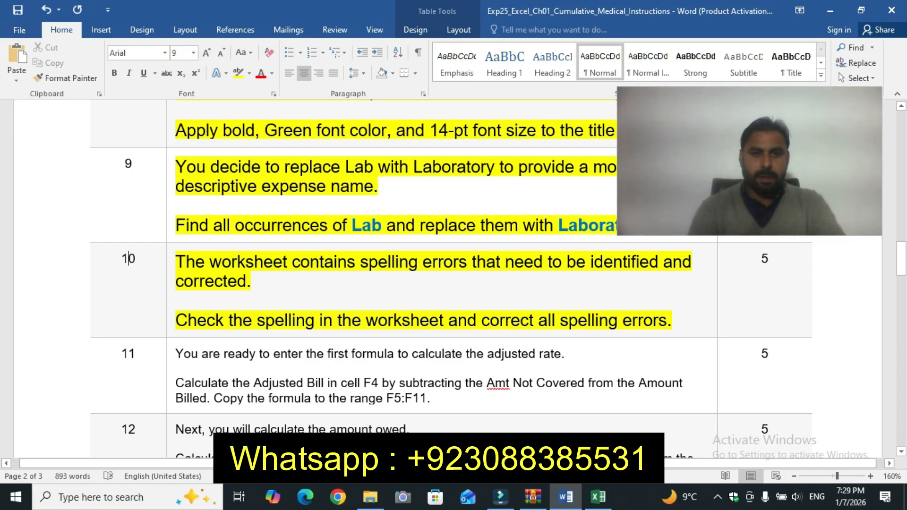
# Switch to Excel and spell-check the worksheet, changing all instances of Amt to Mat and Payd to Paid, leaving Pd as is.
pyautogui.hotkey('alt', 'Tab')
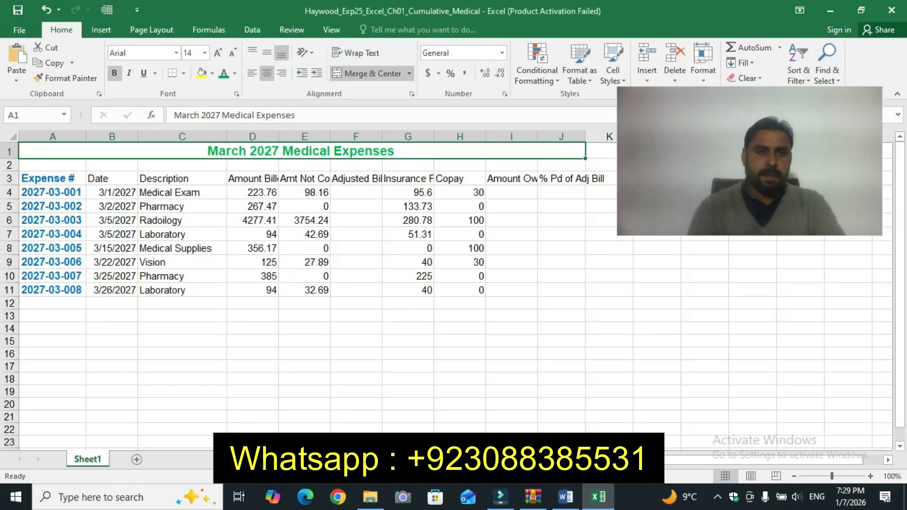
pyautogui.click(291, 30)
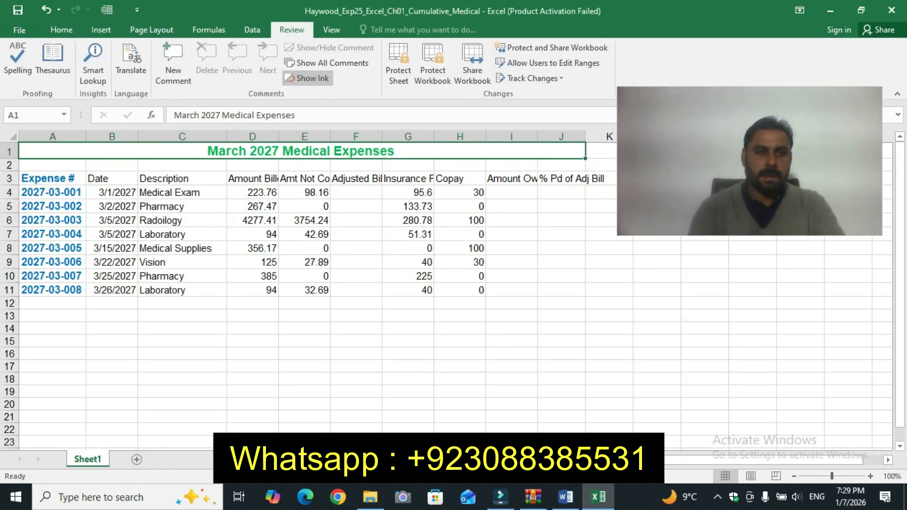
pyautogui.click(18, 59)
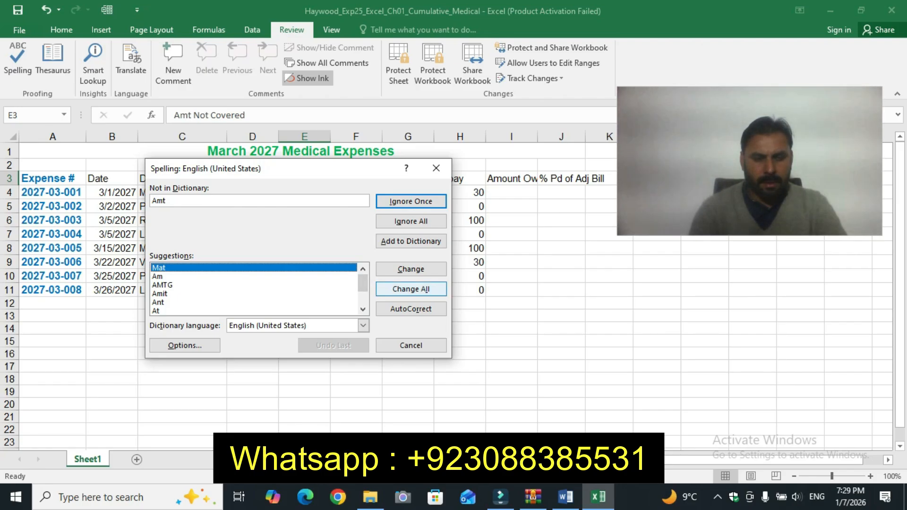
pyautogui.click(411, 289)
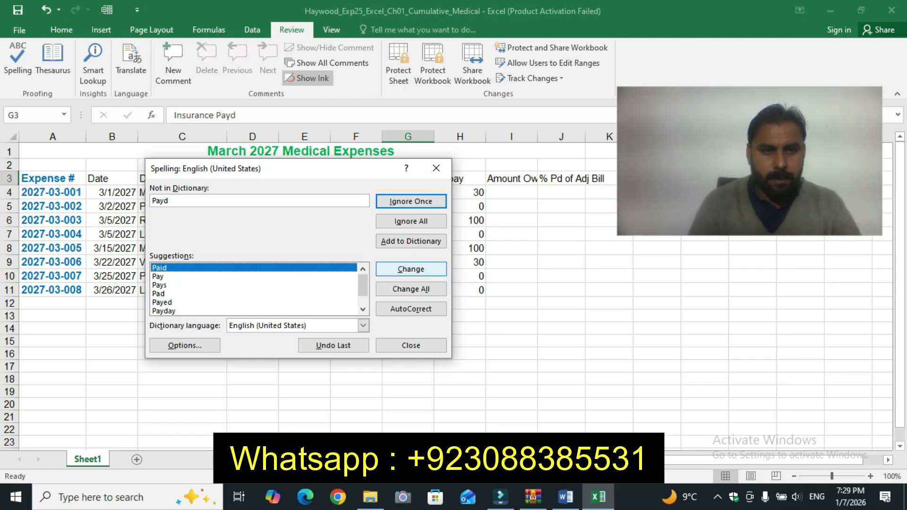
pyautogui.click(410, 269)
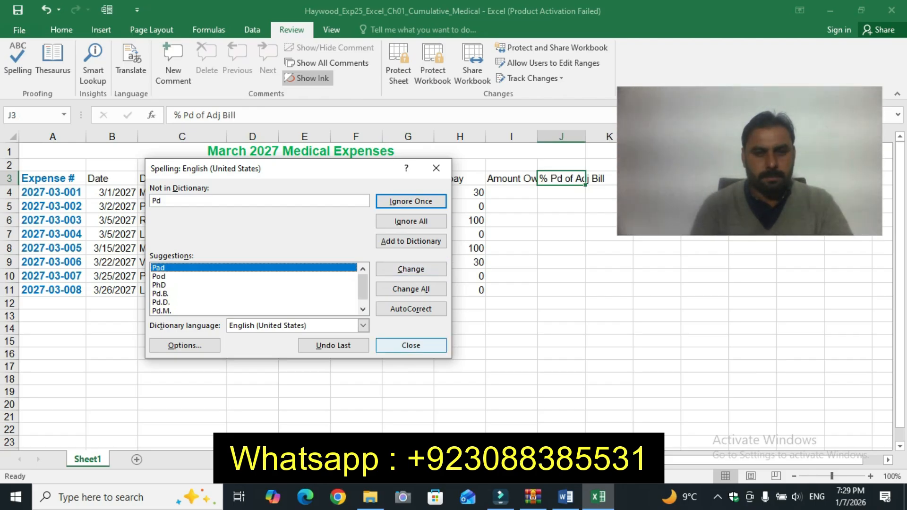
pyautogui.click(410, 345)
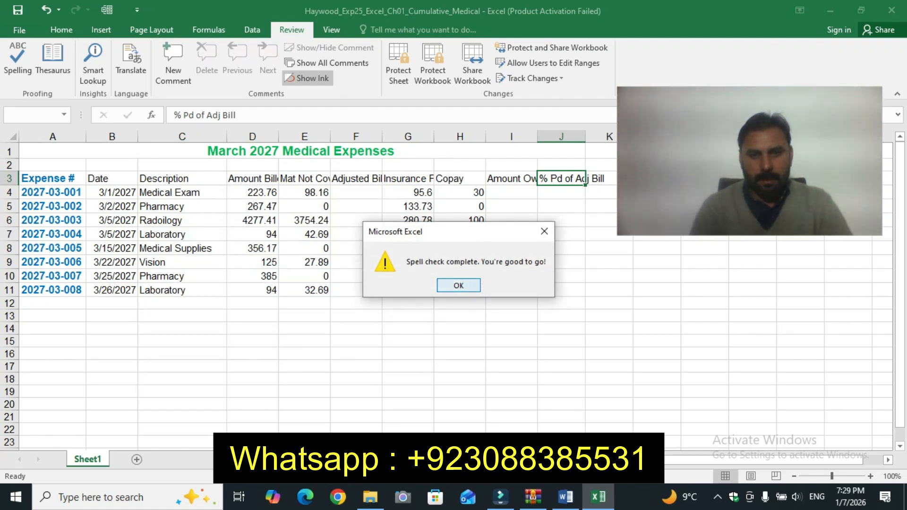
pyautogui.press('Return')
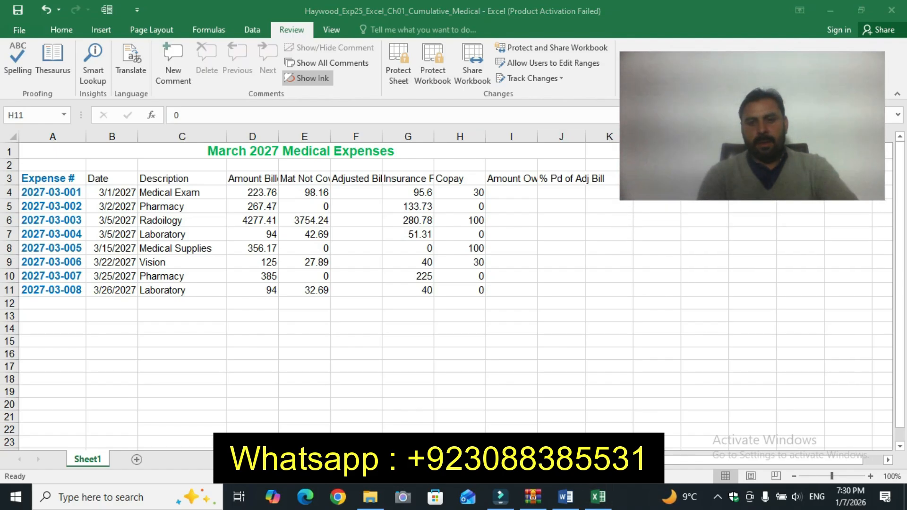
# Switch to Word and look over the instructions down to the final steps and back up to the Project Description.
pyautogui.click(598, 496)
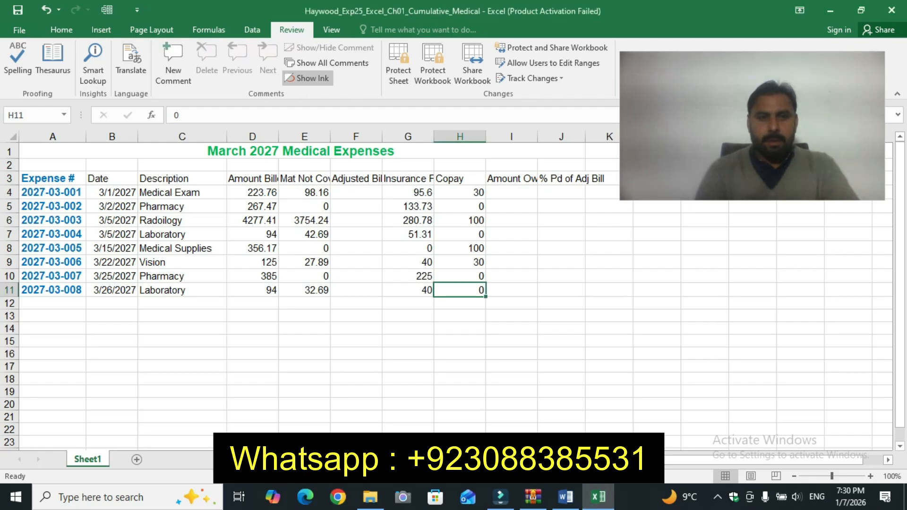
pyautogui.click(566, 497)
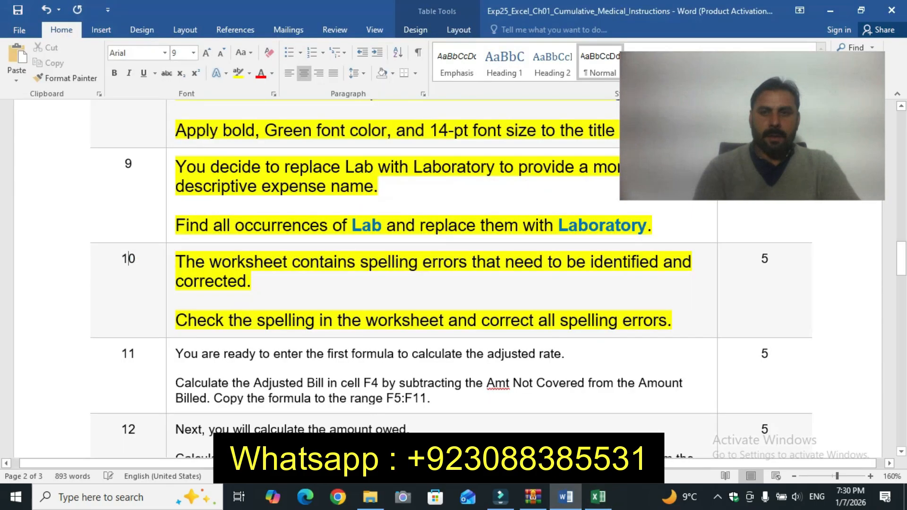
pyautogui.moveTo(901, 259); pyautogui.dragTo(901, 402)
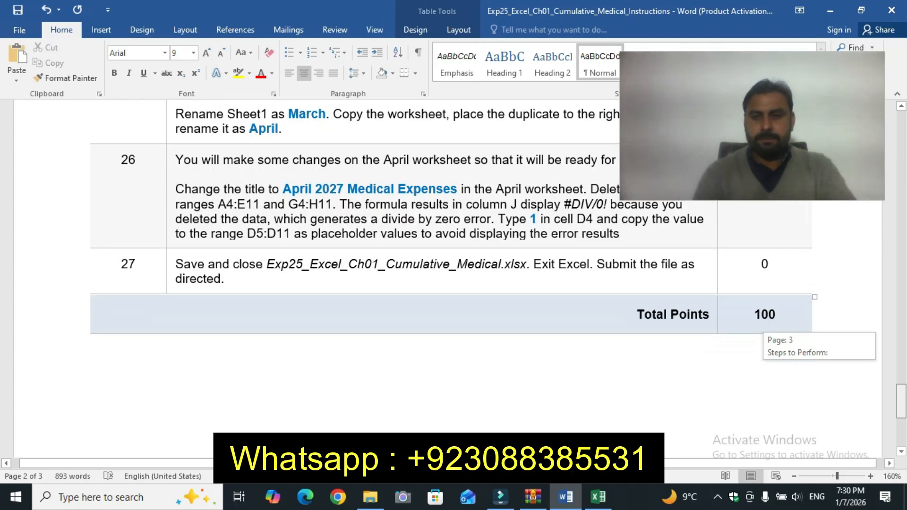
pyautogui.moveTo(901, 401); pyautogui.dragTo(902, 143)
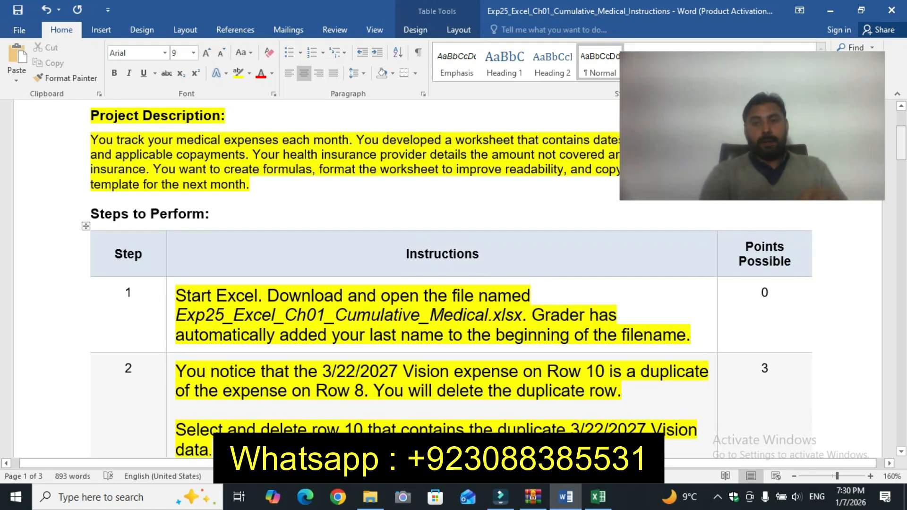